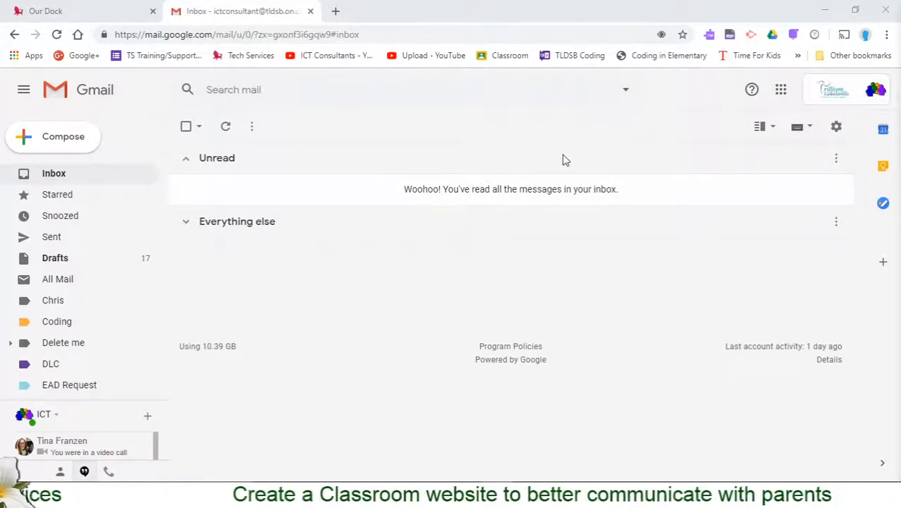
# Step: Enable the Templates feature in the advanced mail settings and save the changes
pyautogui.click(837, 128)
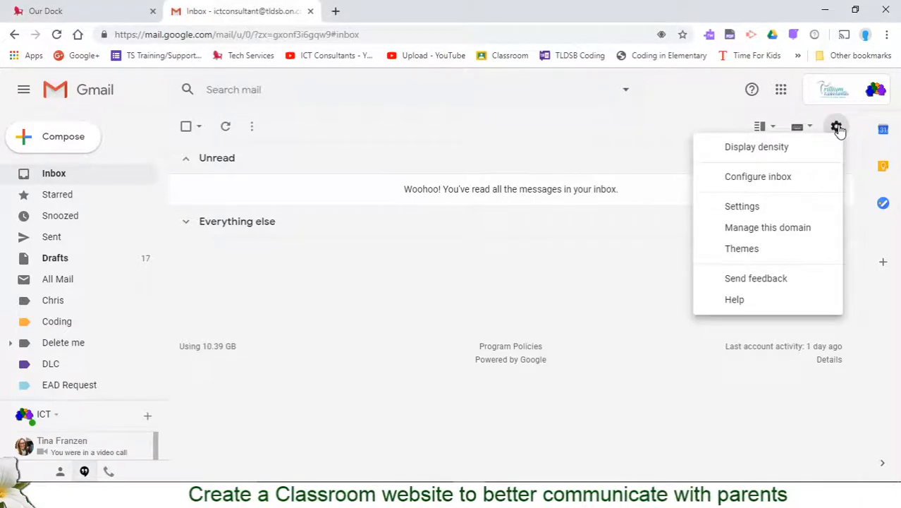
pyautogui.click(767, 208)
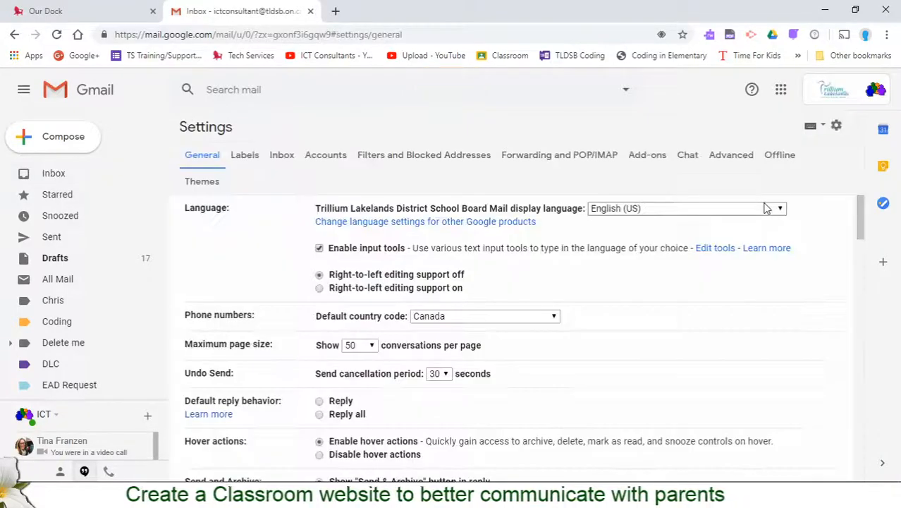
pyautogui.click(738, 156)
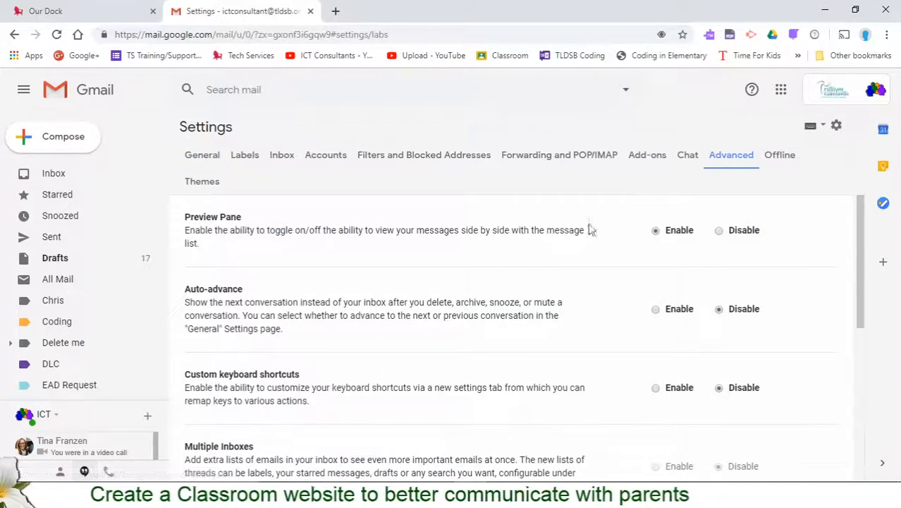
pyautogui.scroll(-5, 466, 328)
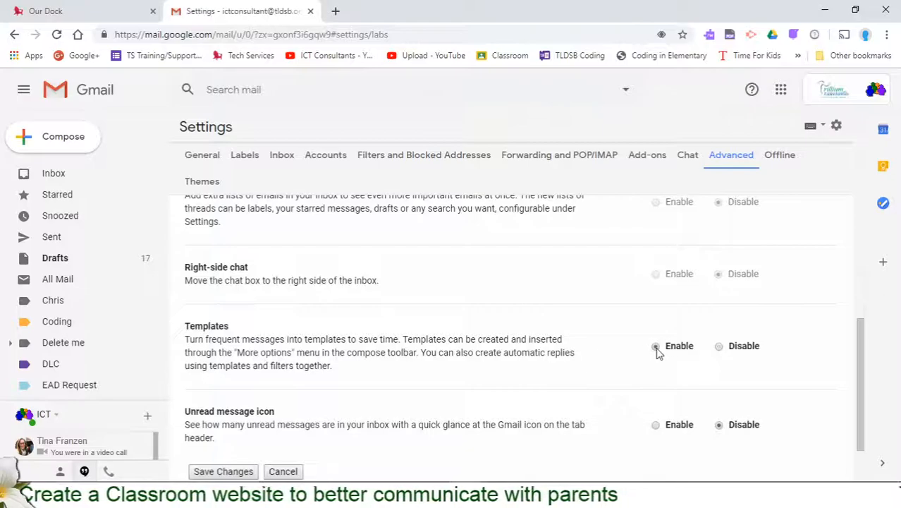
pyautogui.scroll(-1, 497, 372)
pyautogui.click(207, 413)
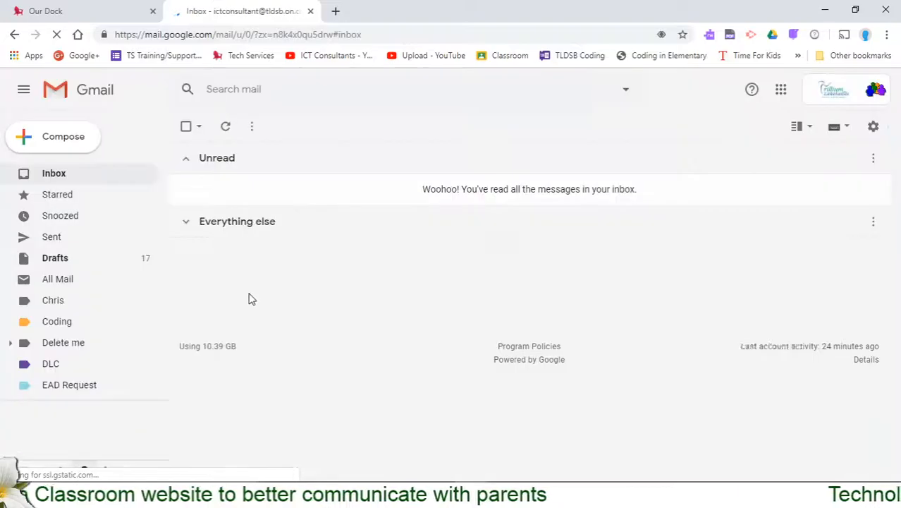
# Step: Compose a new message with the subject "TLDSB Staff" and the body "This goes to all TLDSB Staff"
pyautogui.click(60, 139)
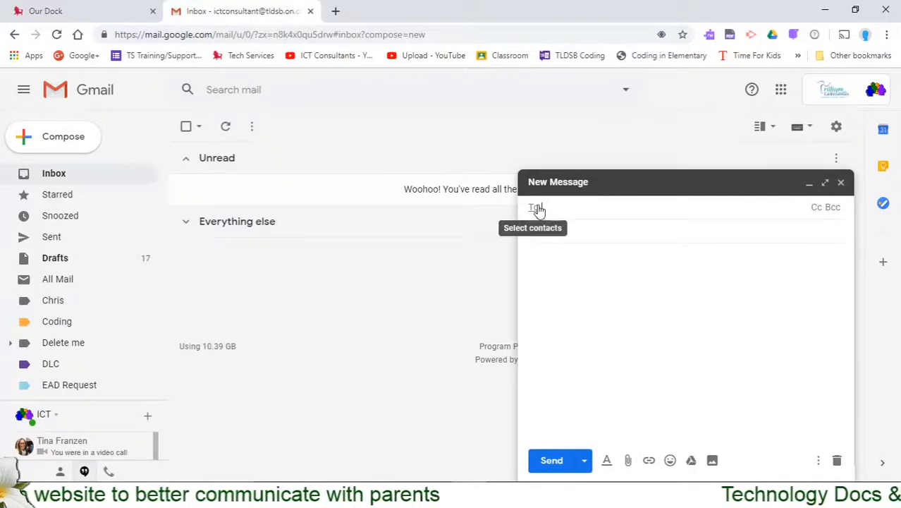
pyautogui.click(591, 230)
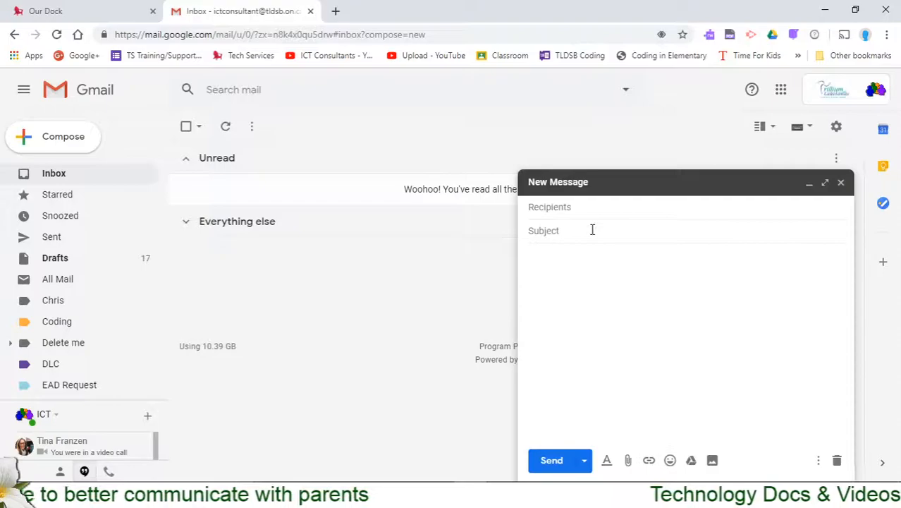
pyautogui.write('TLDSB Staff')
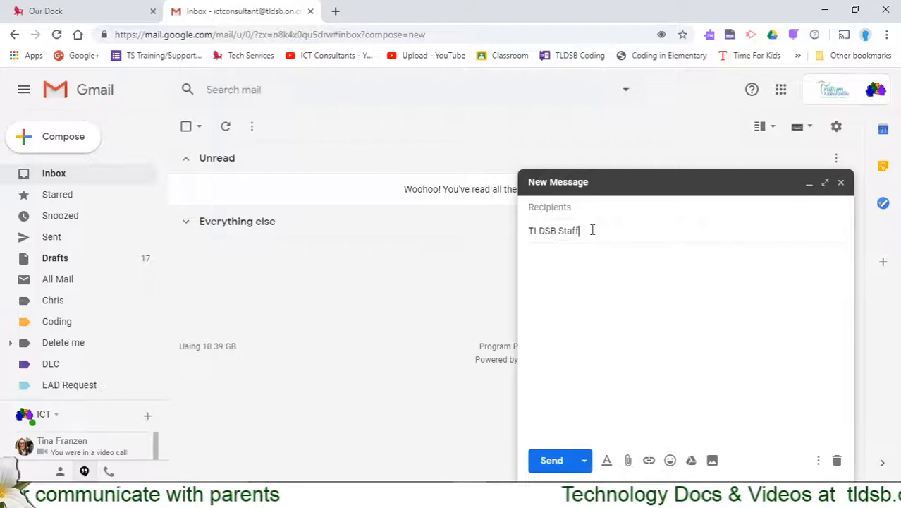
pyautogui.press('Tab')
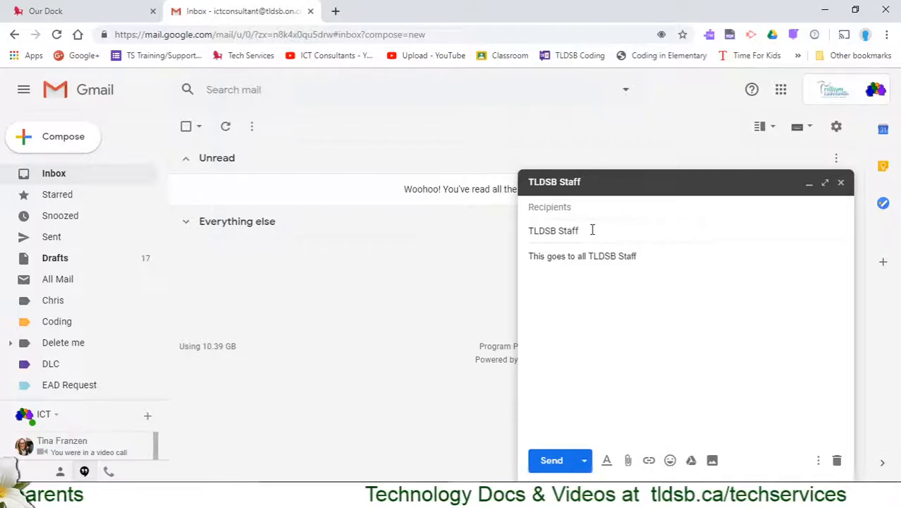
# Step: Save the draft as a new template named "TLDSB Staff"
pyautogui.click(818, 460)
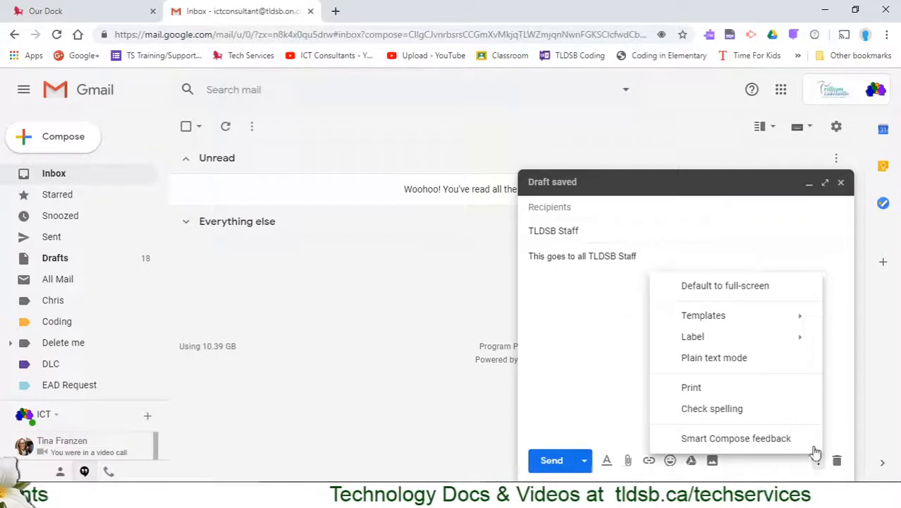
pyautogui.moveTo(771, 316)
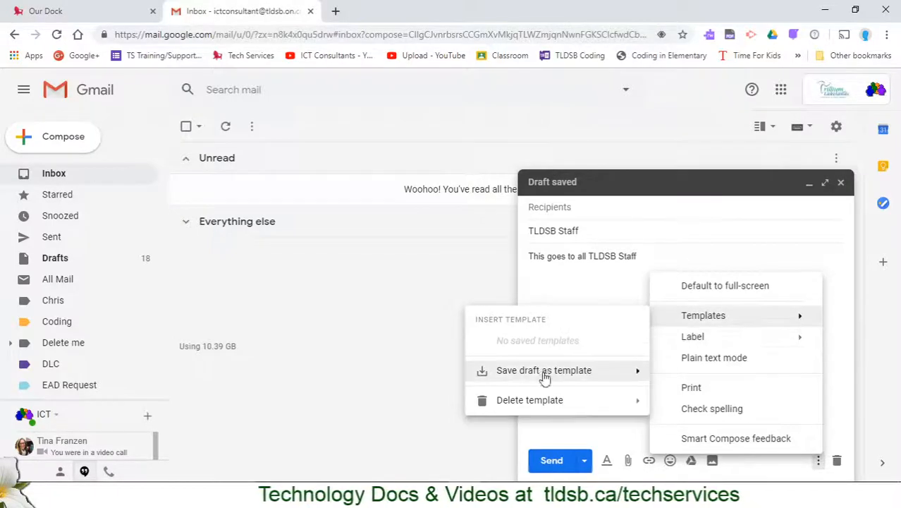
pyautogui.moveTo(548, 379)
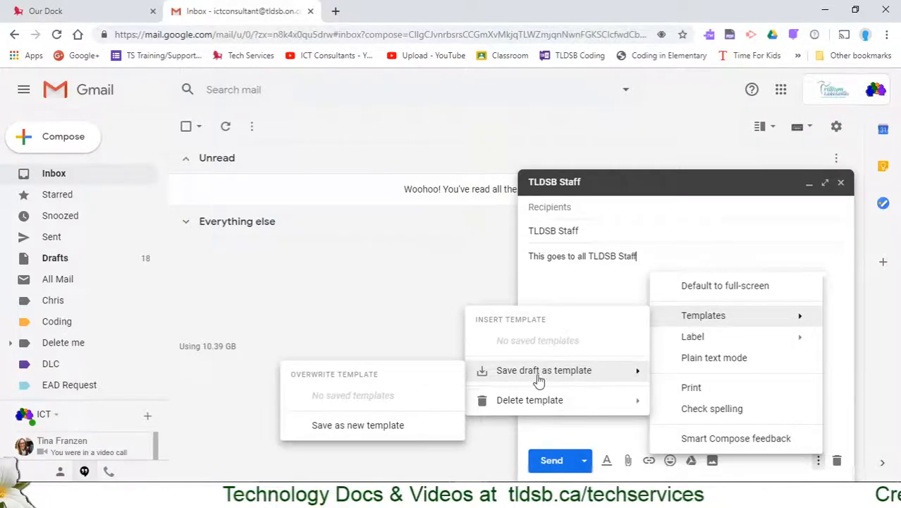
pyautogui.click(335, 433)
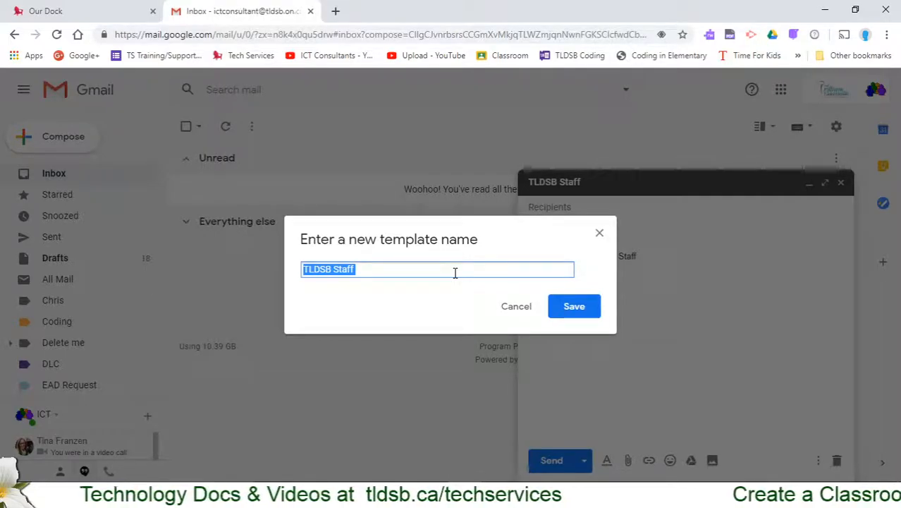
pyautogui.click(564, 306)
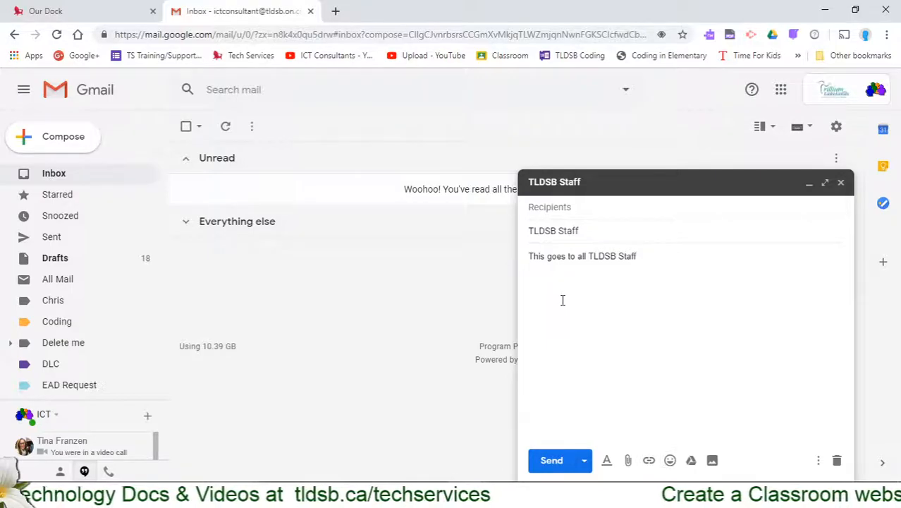
# Step: Replace the draft's subject with "Not TLDSB"
pyautogui.click(582, 233)
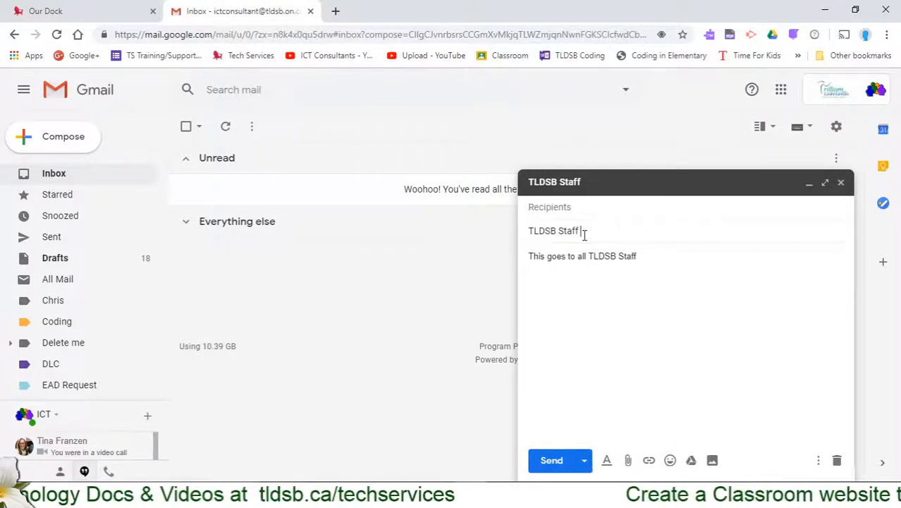
pyautogui.moveTo(584, 234); pyautogui.dragTo(391, 221)
pyautogui.write('N')
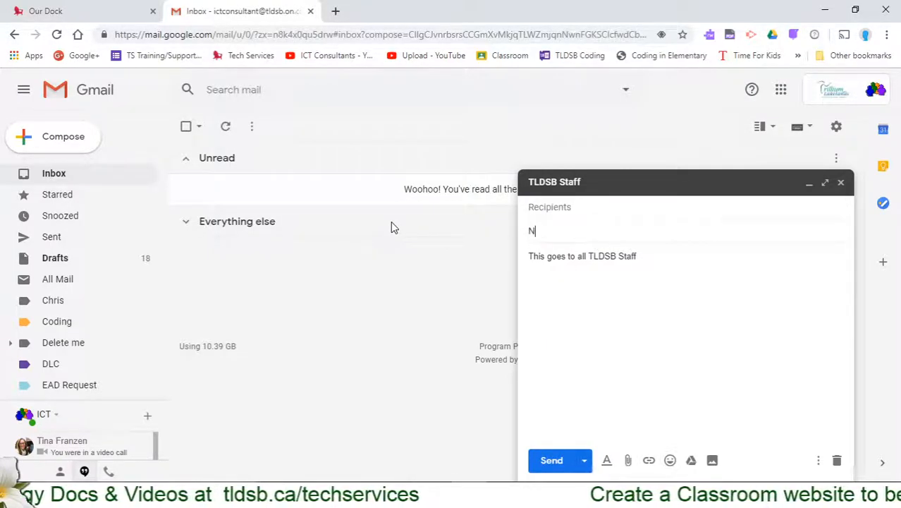
pyautogui.write('ot TLDSB')
pyautogui.press('Tab')
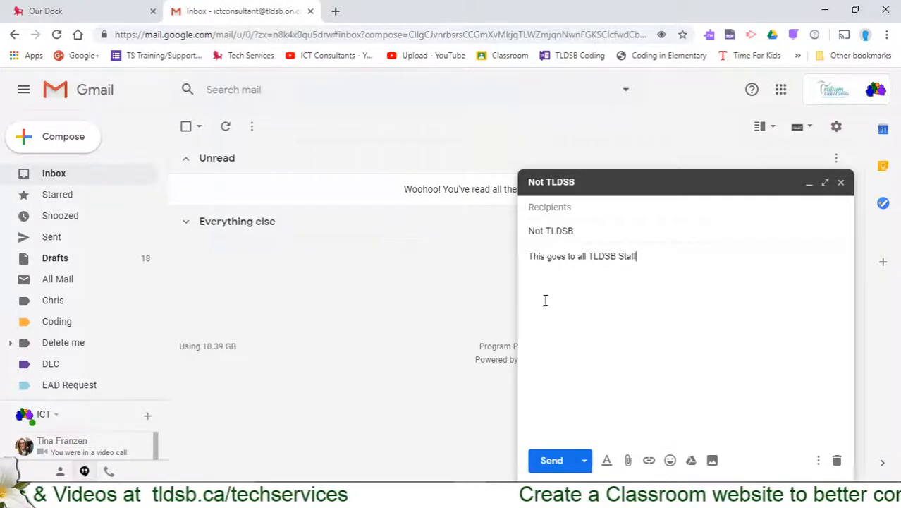
# Step: Reword the draft's body to "This goes to all email from other accounts."
pyautogui.moveTo(589, 258); pyautogui.dragTo(640, 257)
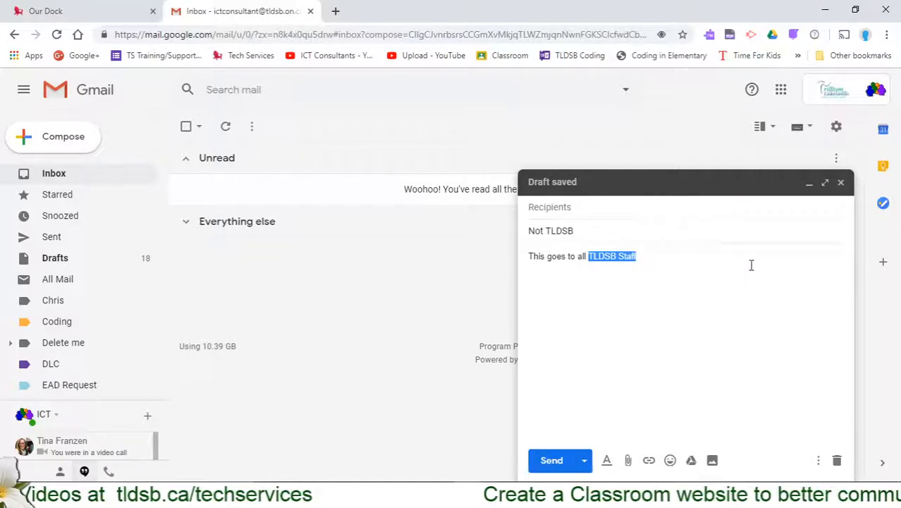
pyautogui.write('email')
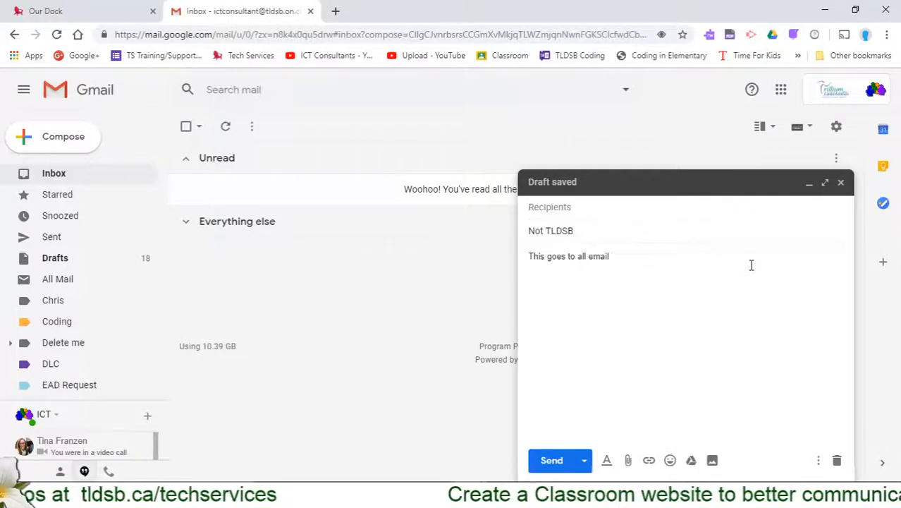
pyautogui.write(' from to')
pyautogui.press('BackSpace')
pyautogui.press('BackSpace')
pyautogui.write('ot')
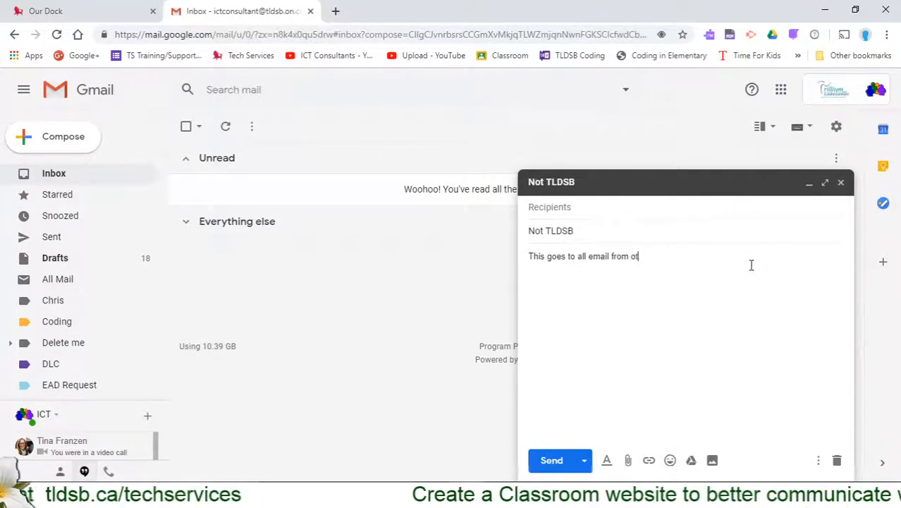
pyautogui.write('her accounts.')
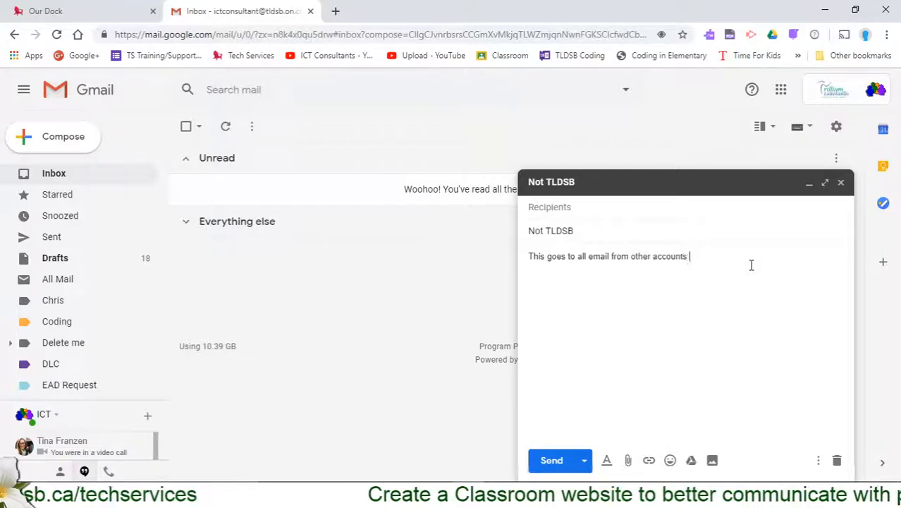
pyautogui.press('Return')
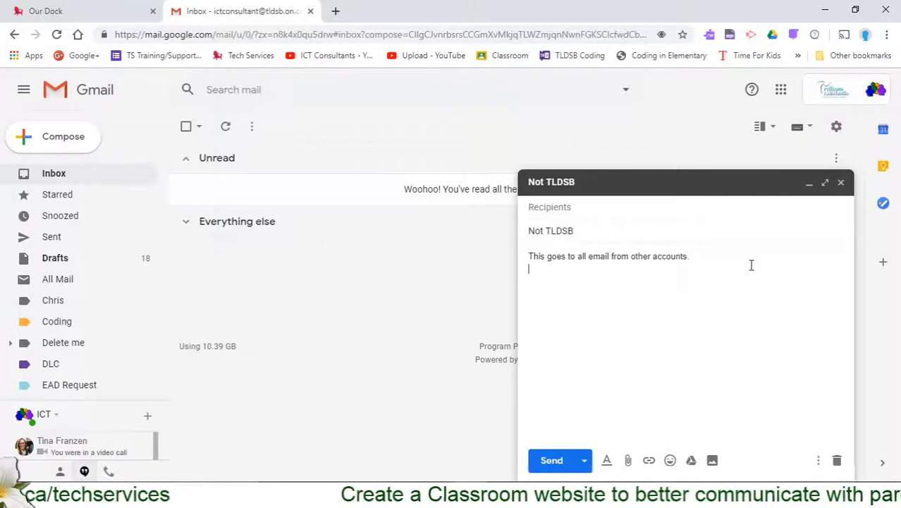
# Step: Save the draft as a new template named "Not TLDSB" and discard the draft message
pyautogui.click(818, 465)
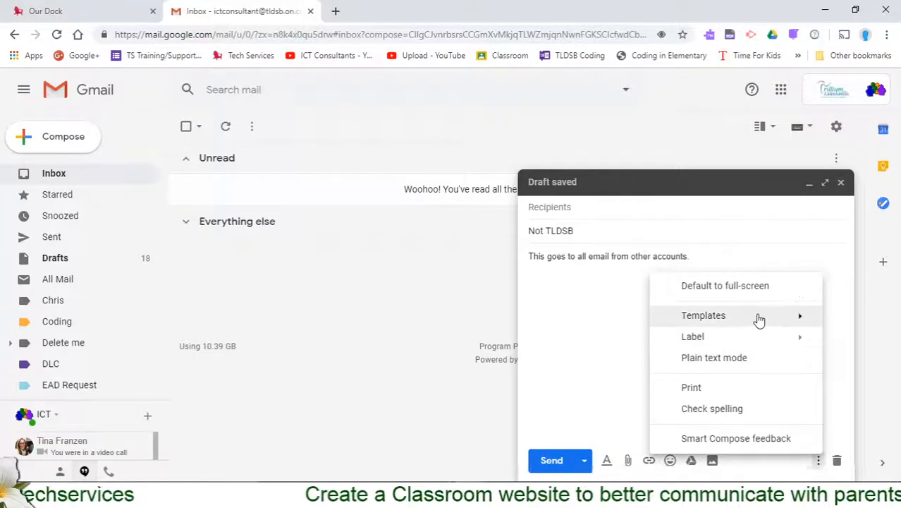
pyautogui.moveTo(724, 321)
pyautogui.moveTo(604, 382)
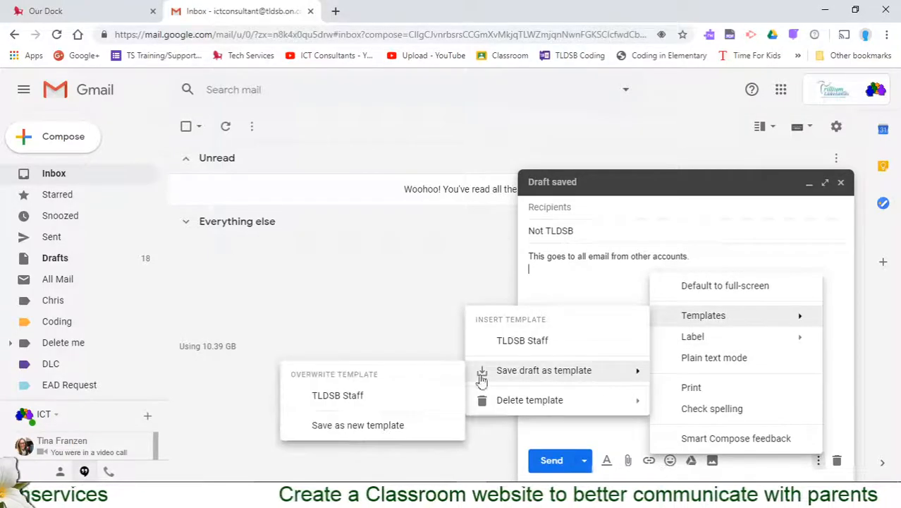
pyautogui.click(346, 428)
pyautogui.click(570, 306)
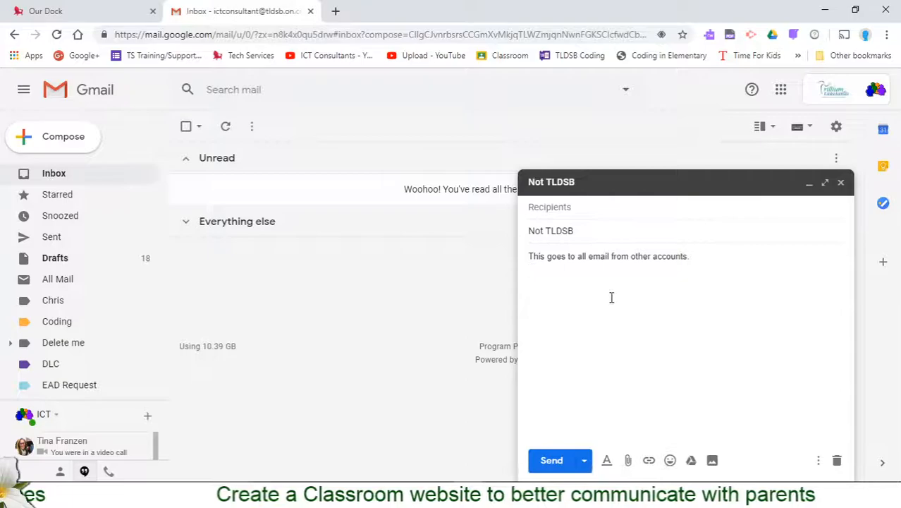
pyautogui.click(837, 462)
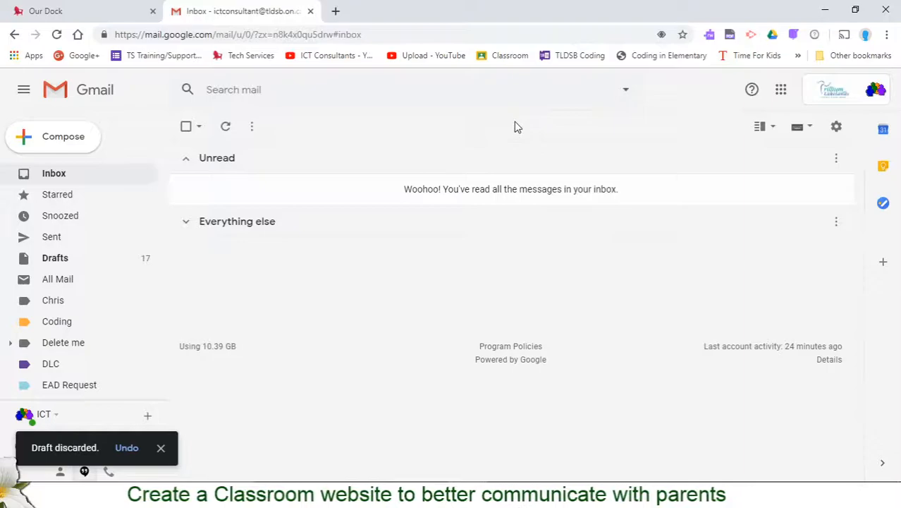
# Step: Examine the existing mail filters in the settings and return to the inbox
pyautogui.click(837, 127)
pyautogui.click(781, 204)
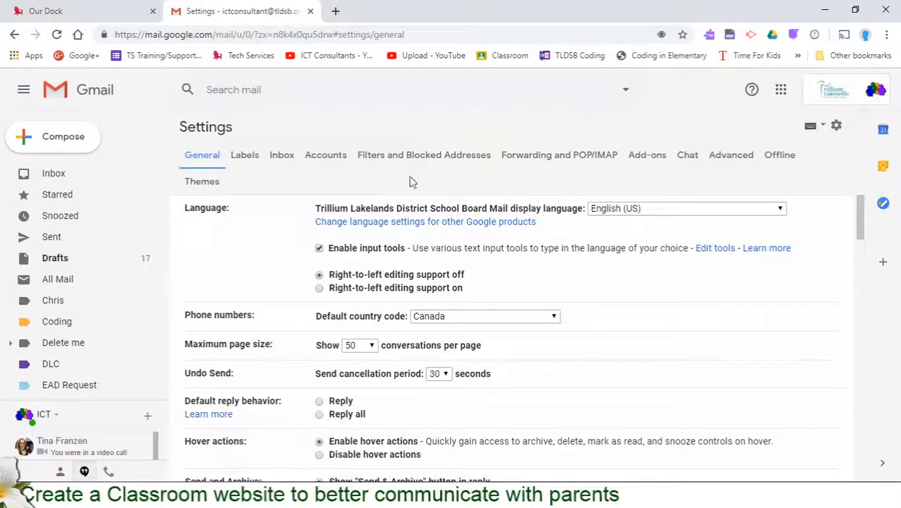
pyautogui.click(405, 161)
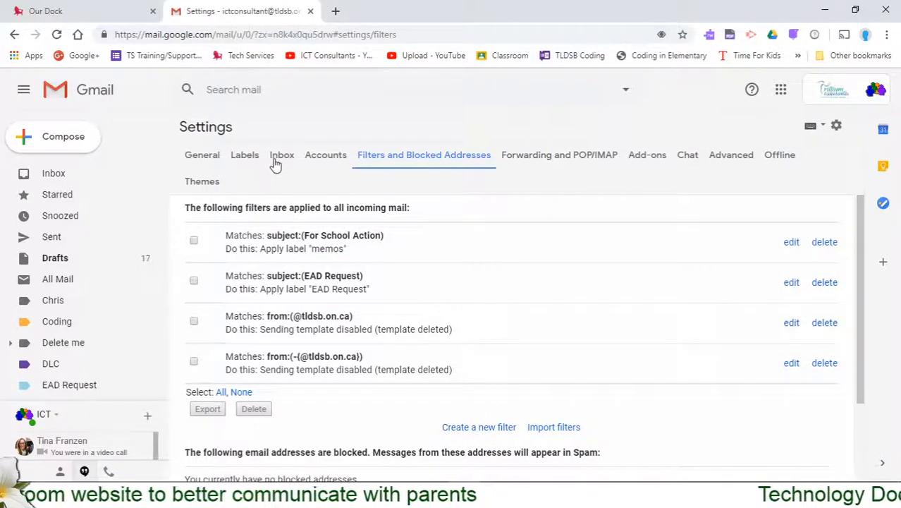
pyautogui.click(51, 173)
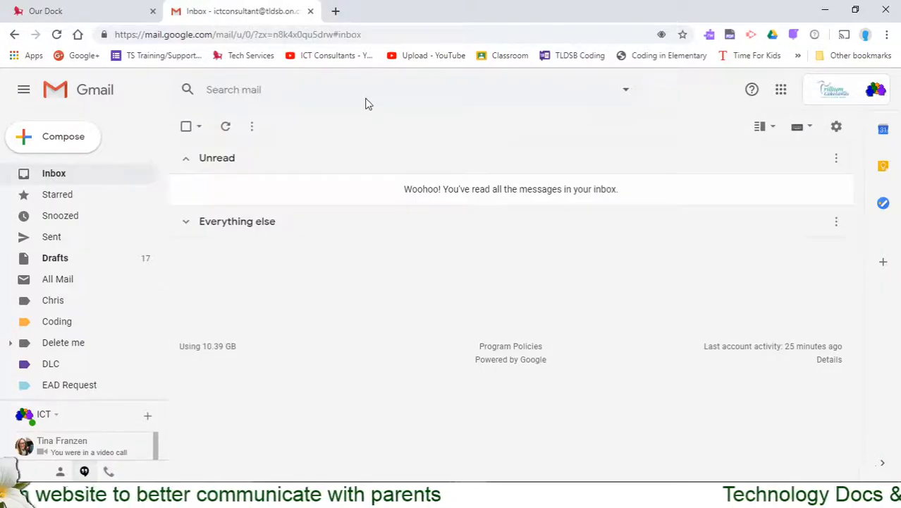
pyautogui.click(289, 90)
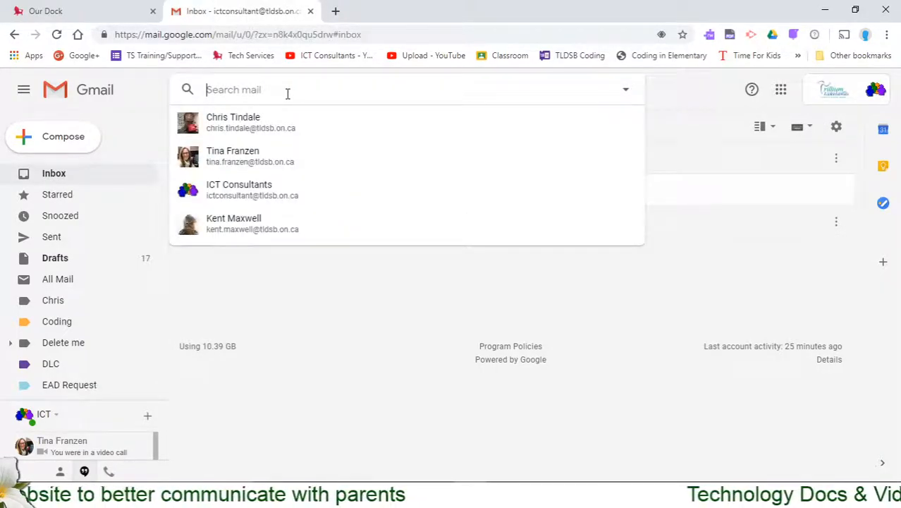
pyautogui.click(626, 91)
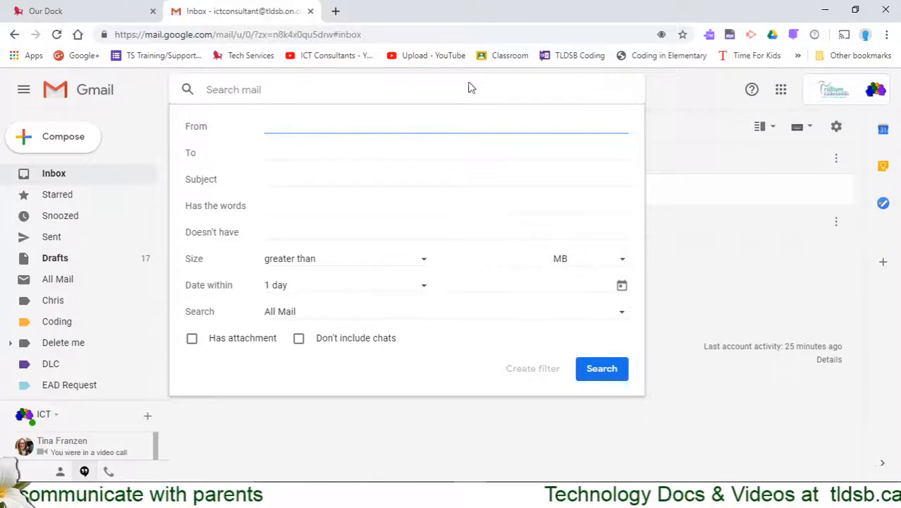
pyautogui.click(277, 178)
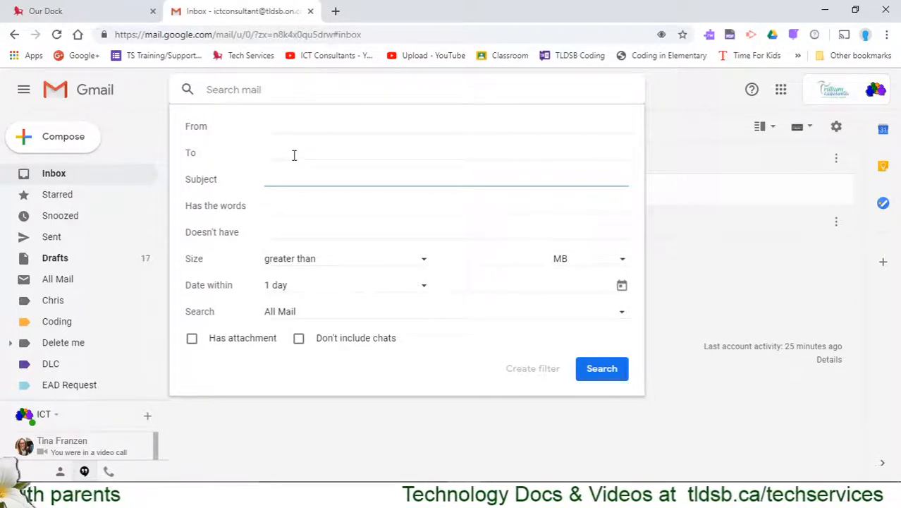
pyautogui.click(296, 126)
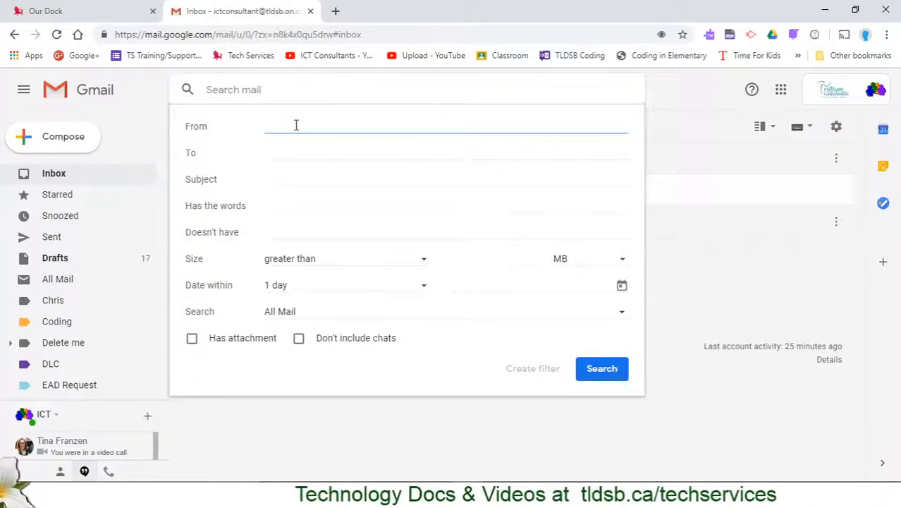
pyautogui.write('@tldsb.on.ca')
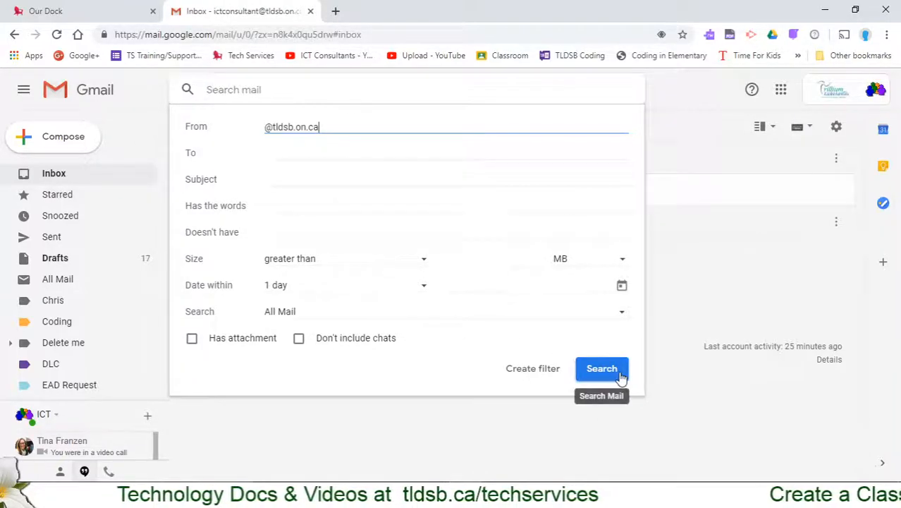
pyautogui.click(521, 370)
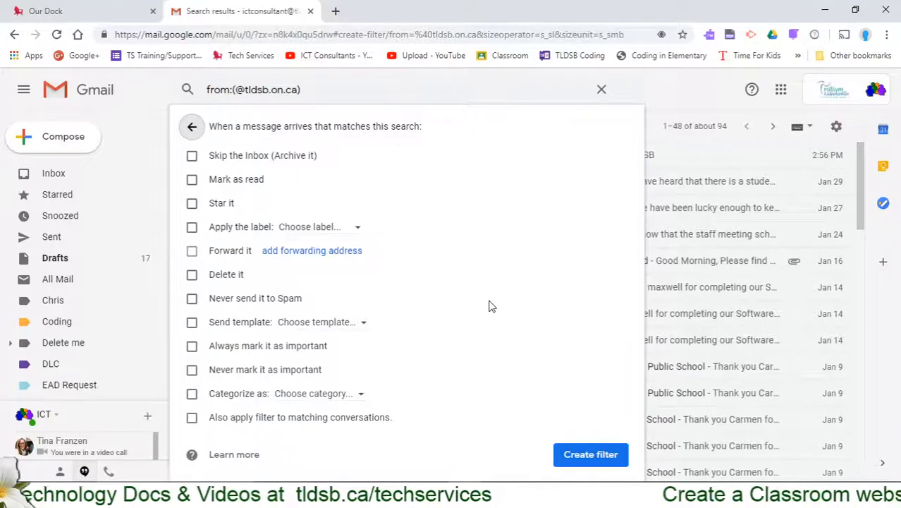
pyautogui.moveTo(270, 127); pyautogui.dragTo(429, 127)
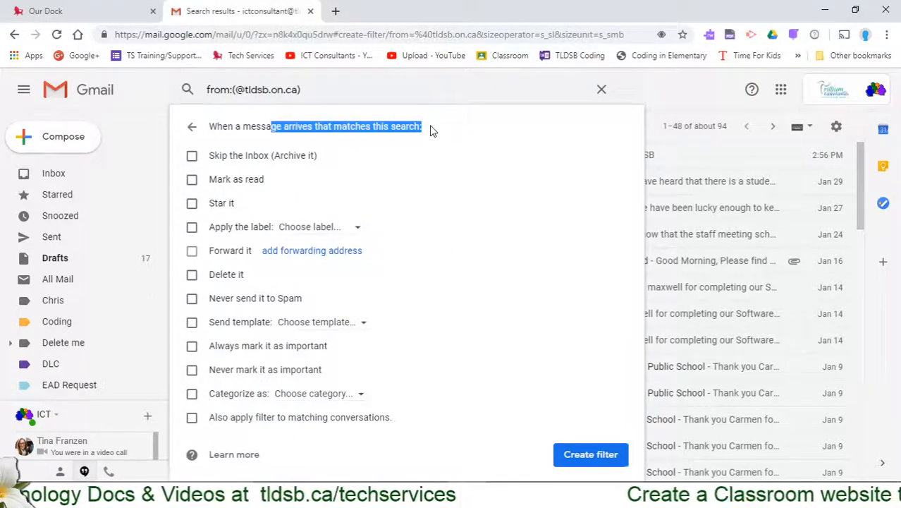
pyautogui.click(430, 130)
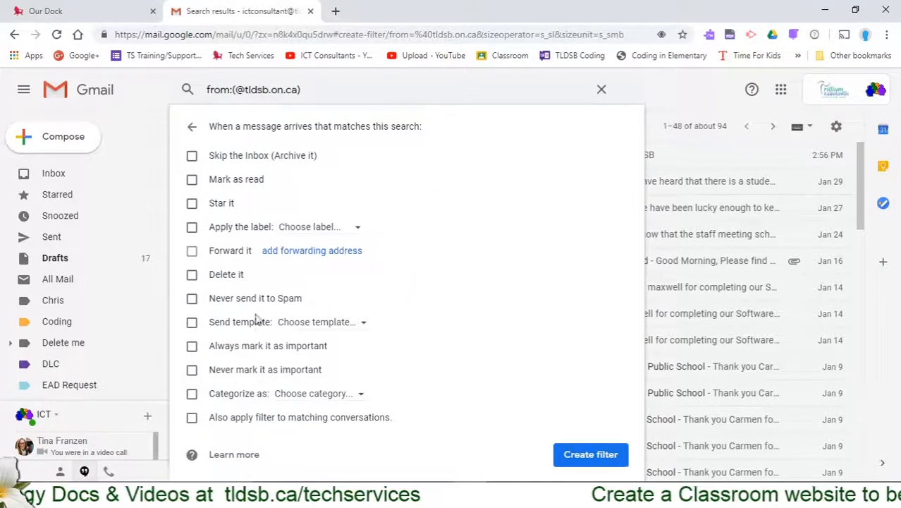
pyautogui.click(192, 322)
pyautogui.click(316, 324)
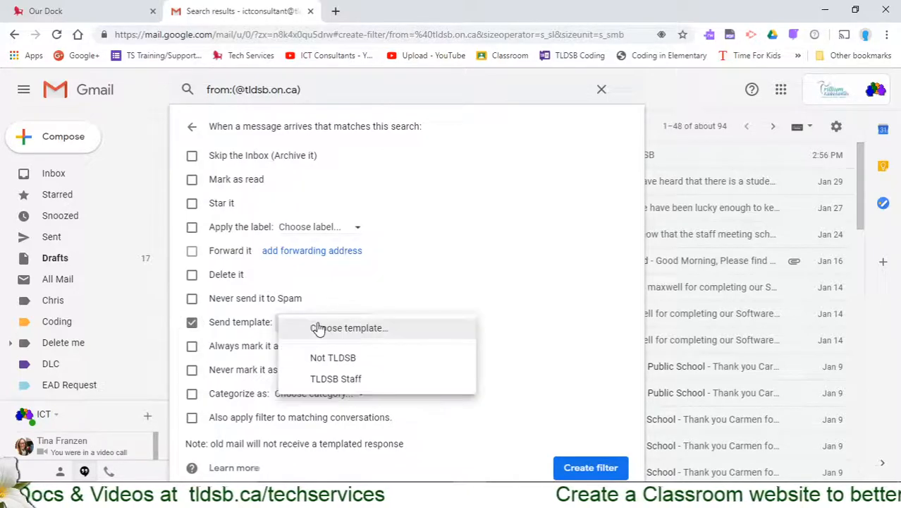
pyautogui.click(343, 380)
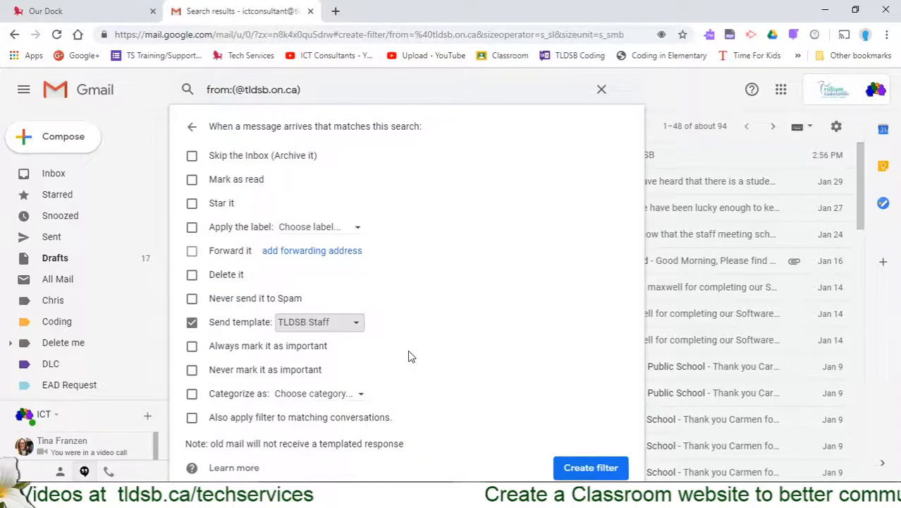
pyautogui.click(580, 469)
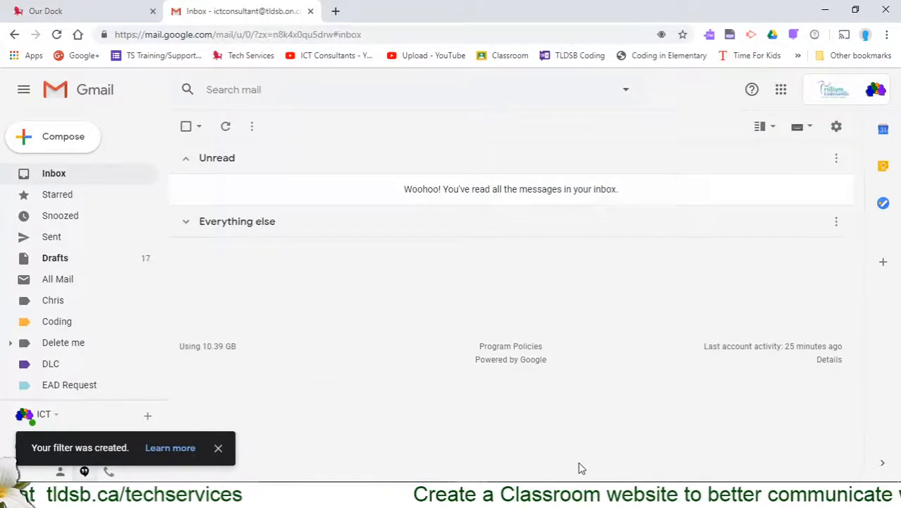
pyautogui.click(623, 90)
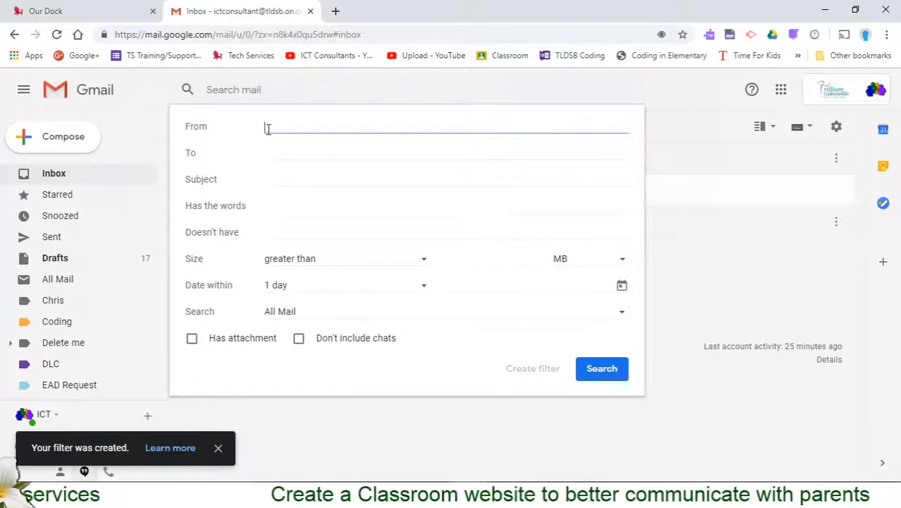
pyautogui.click(310, 234)
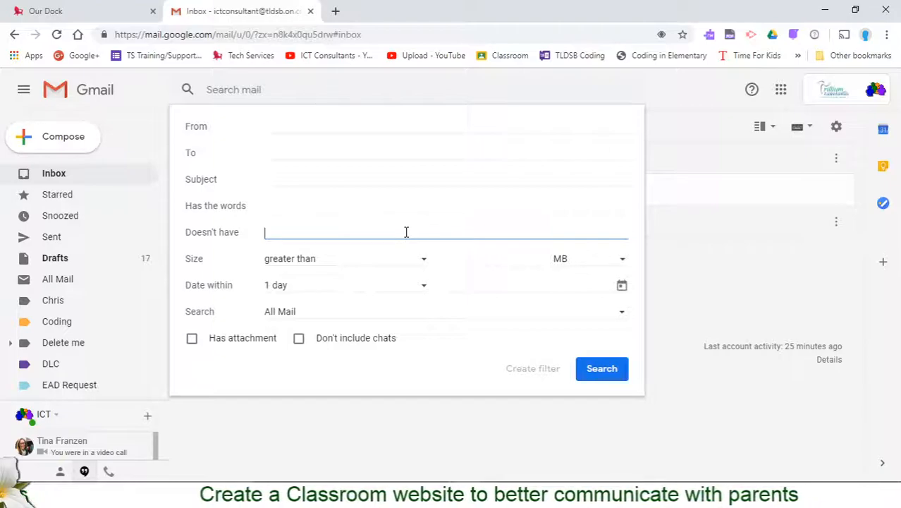
pyautogui.write('@tl')
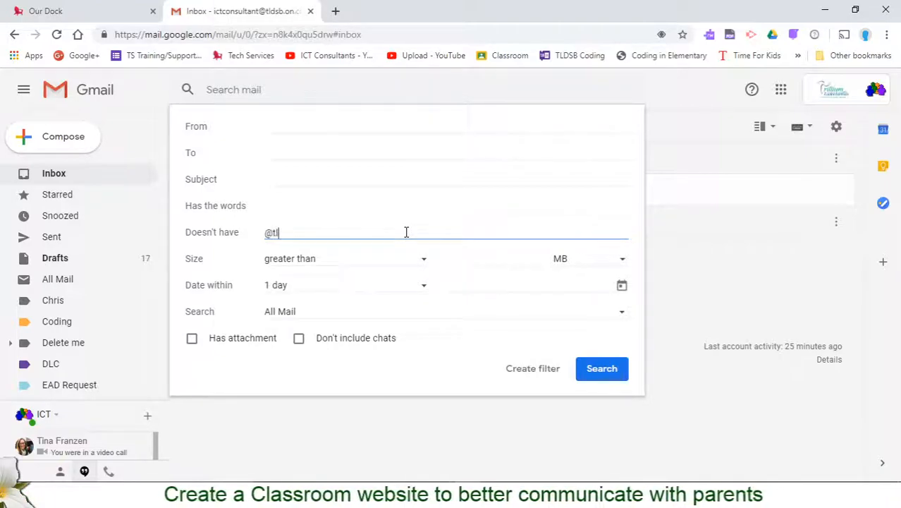
pyautogui.write('dsb.on.ca')
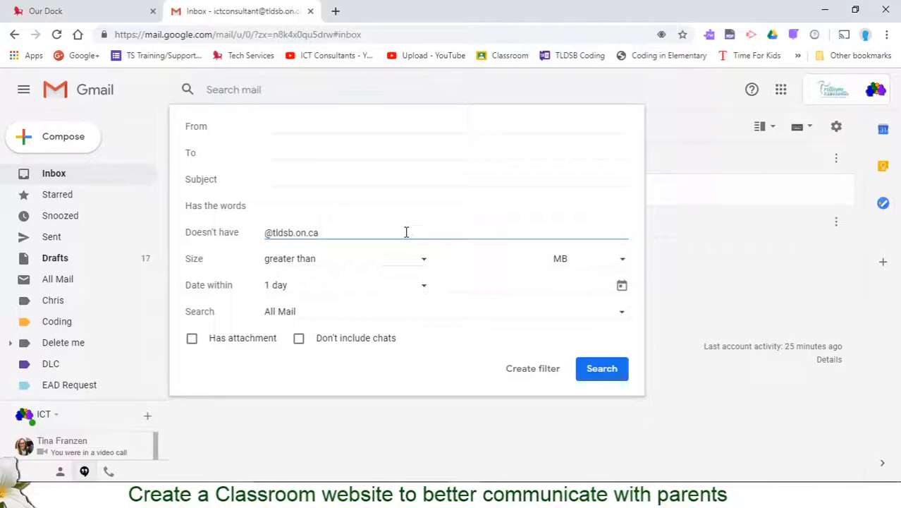
pyautogui.click(515, 370)
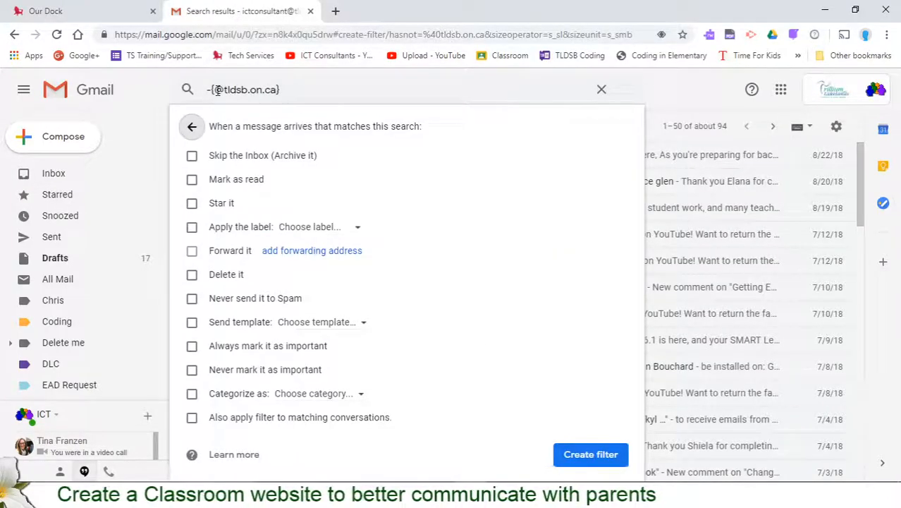
pyautogui.click(284, 90)
pyautogui.rightClick(263, 91)
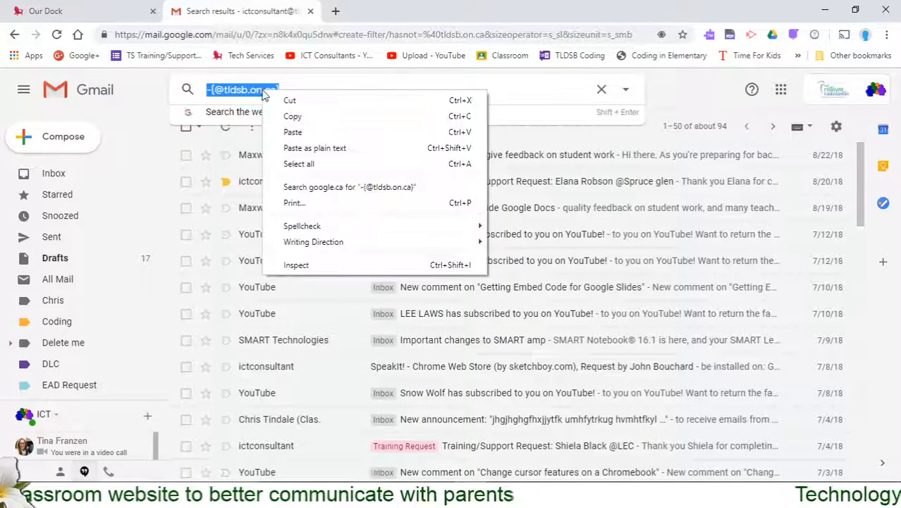
pyautogui.click(293, 117)
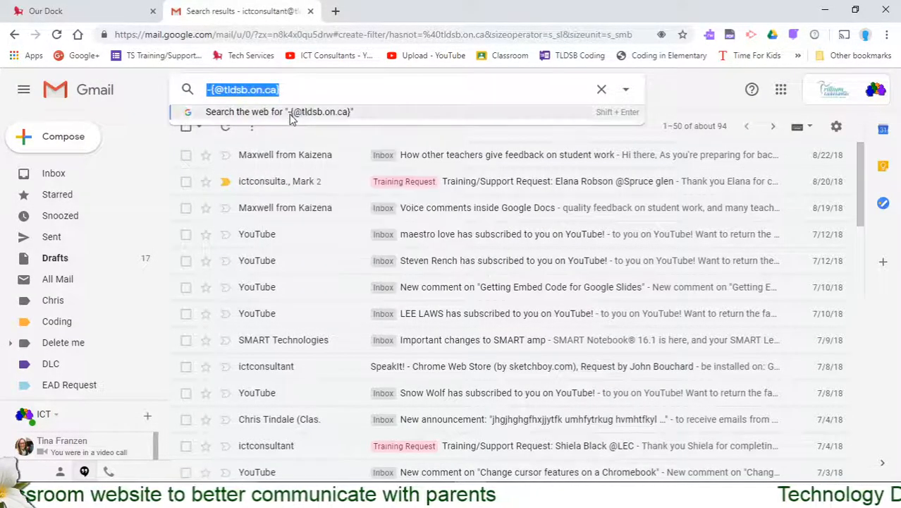
pyautogui.click(626, 92)
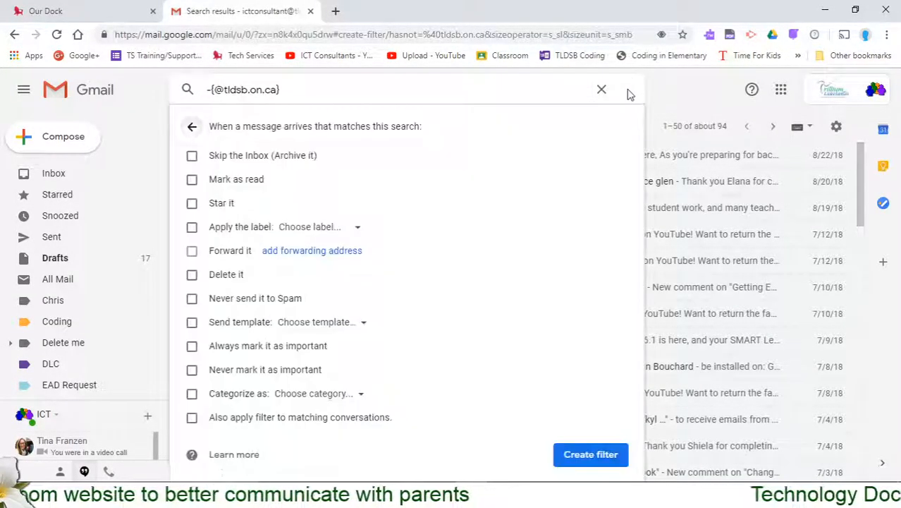
# Step: Go back to the filter criteria and clear the excluded words
pyautogui.click(191, 126)
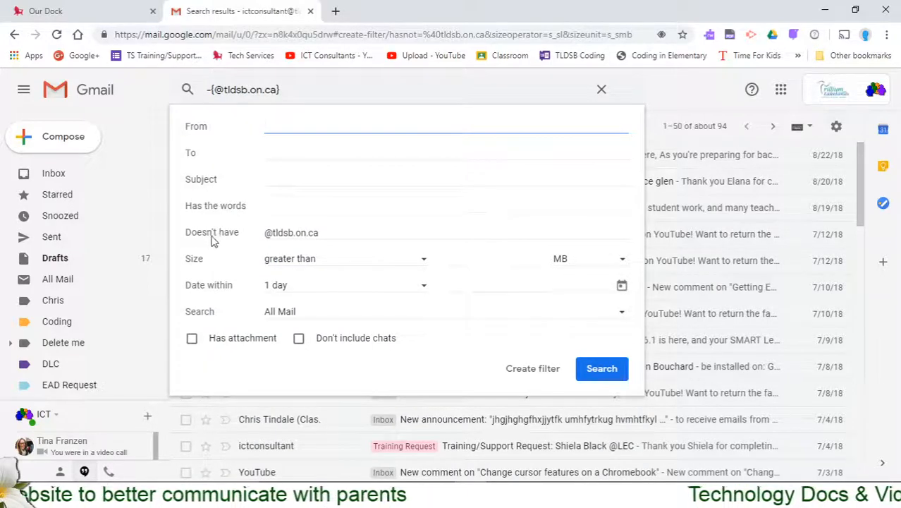
pyautogui.moveTo(329, 233); pyautogui.dragTo(252, 237)
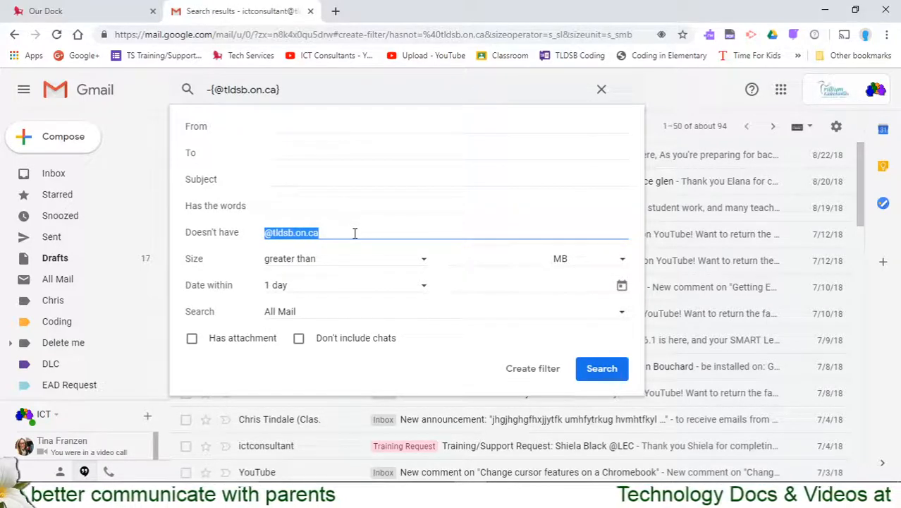
pyautogui.press('BackSpace')
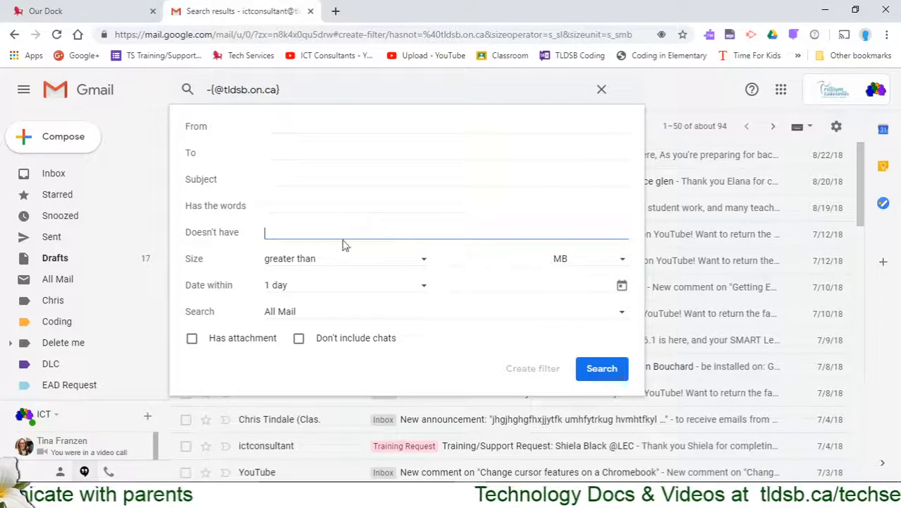
pyautogui.moveTo(190, 233); pyautogui.dragTo(275, 235)
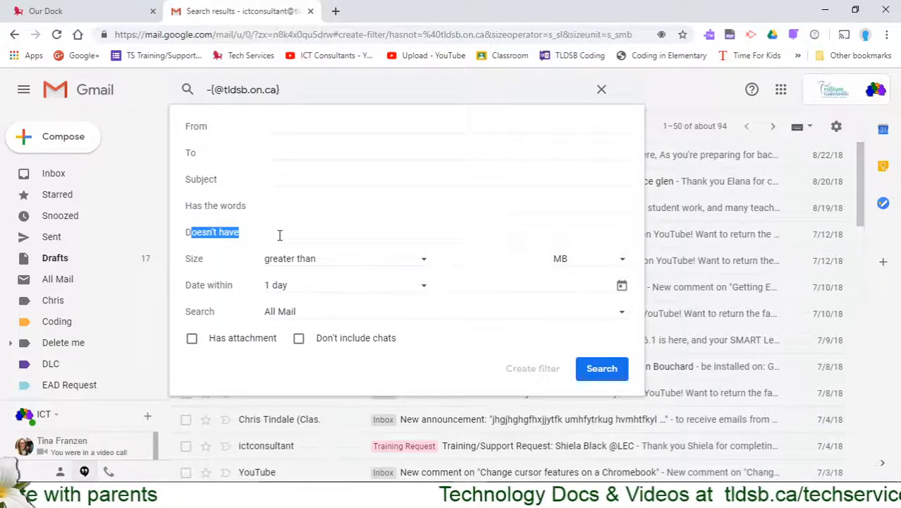
pyautogui.click(279, 235)
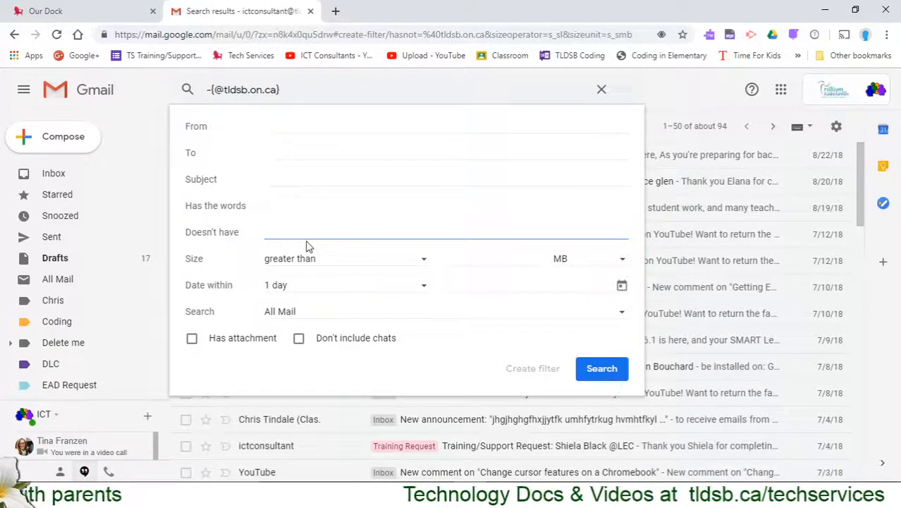
pyautogui.click(297, 128)
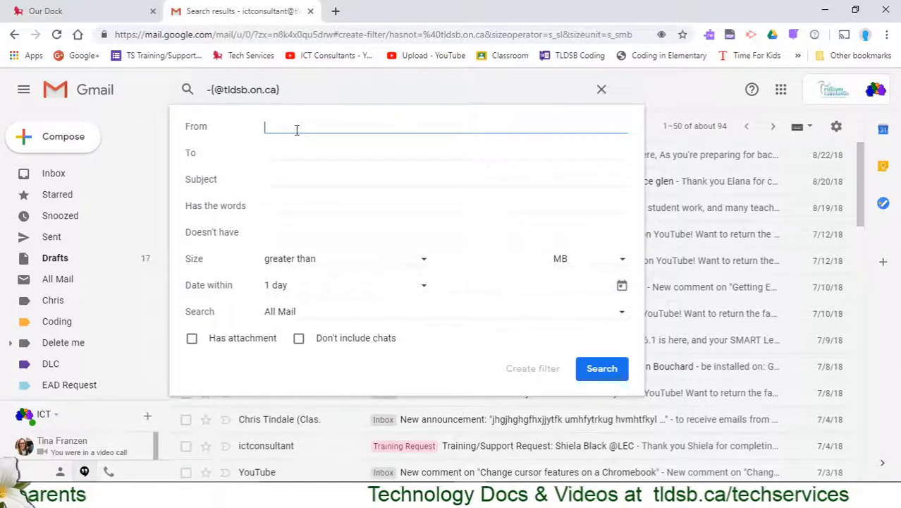
pyautogui.rightClick(297, 128)
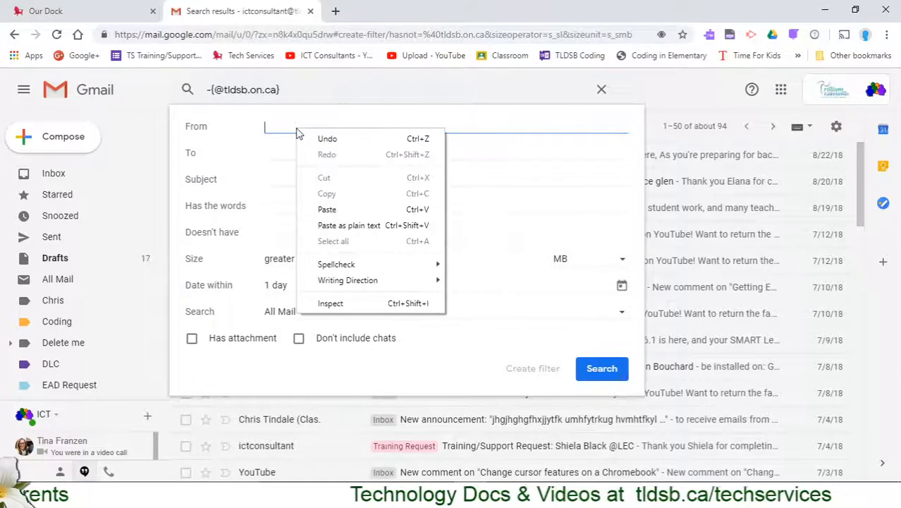
pyautogui.click(329, 209)
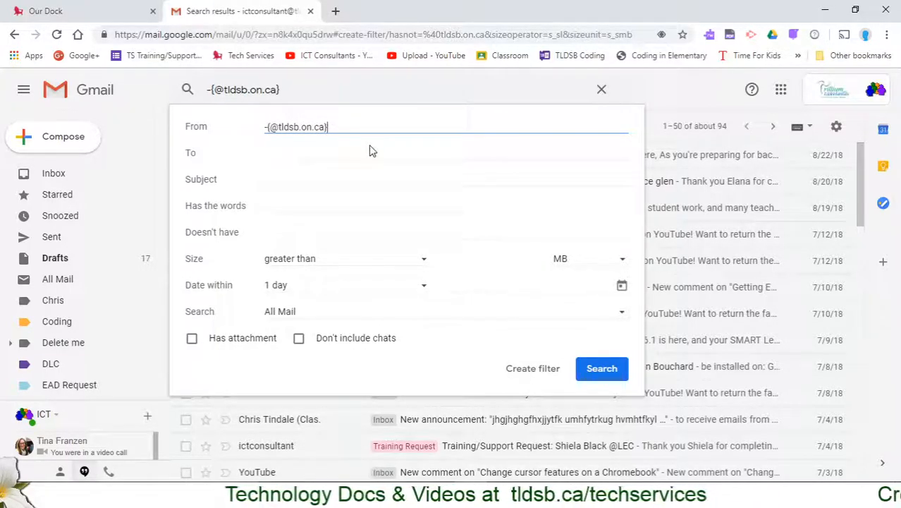
pyautogui.moveTo(308, 127); pyautogui.dragTo(218, 133)
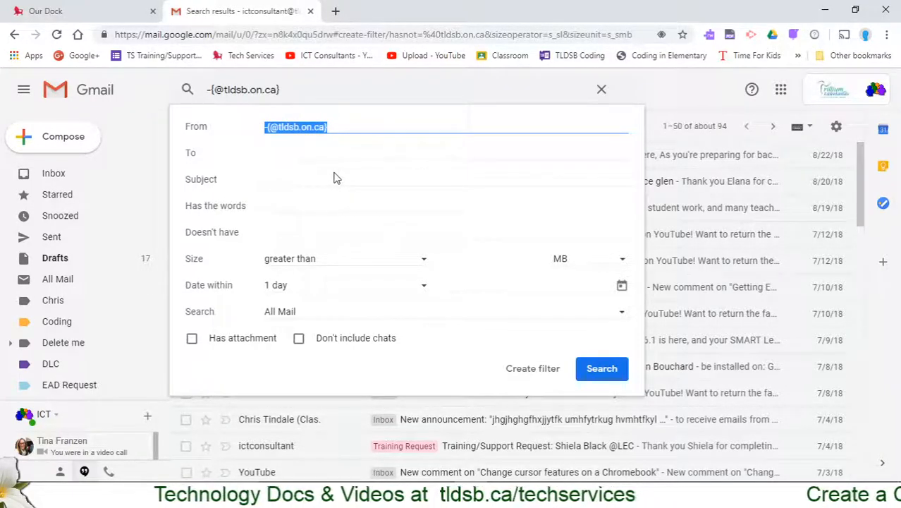
pyautogui.click(523, 372)
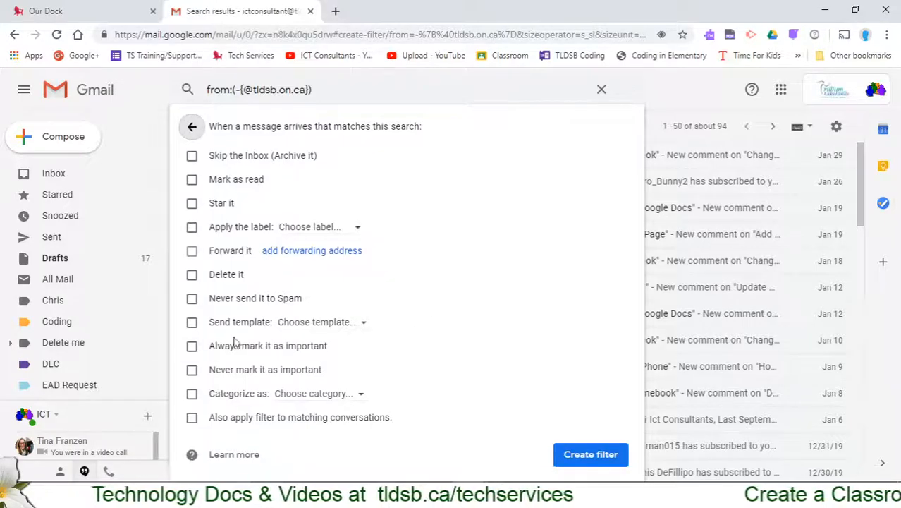
# Step: Set the filter for outside senders to send the "Not TLDSB" template and create the filter
pyautogui.click(192, 323)
pyautogui.click(348, 322)
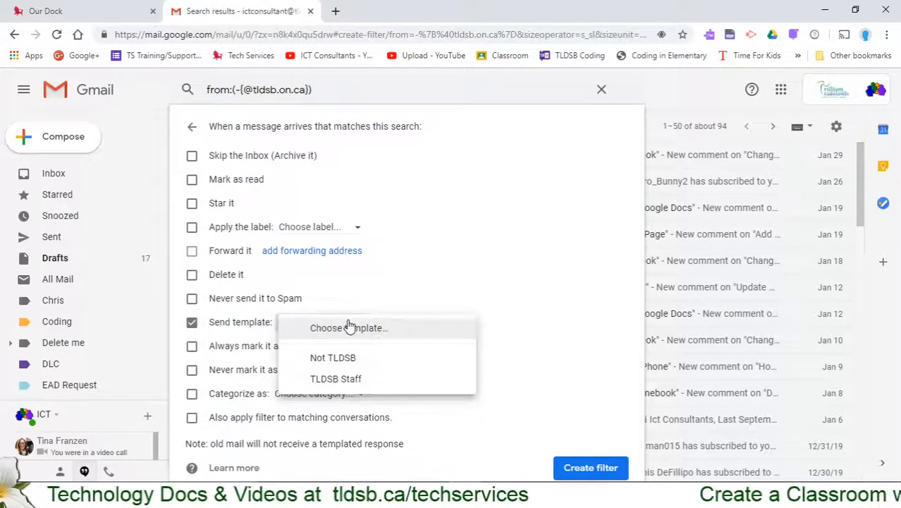
pyautogui.click(322, 361)
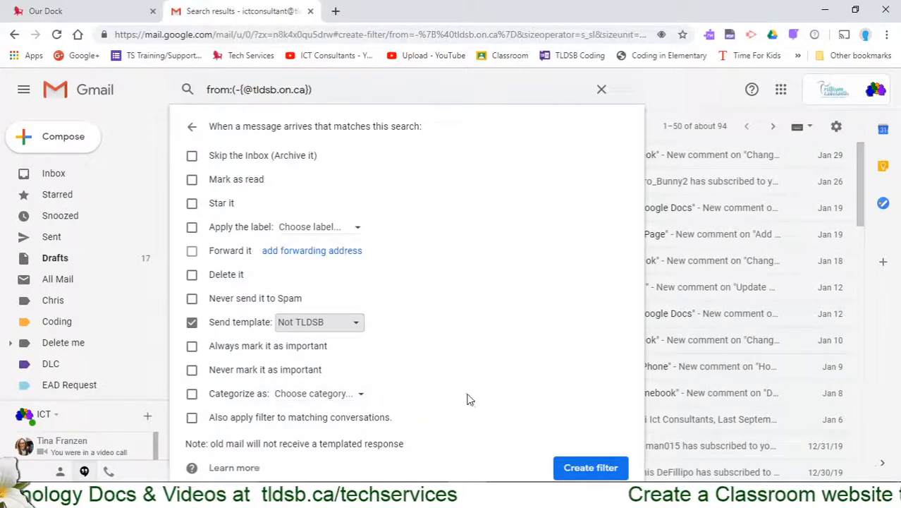
pyautogui.click(580, 469)
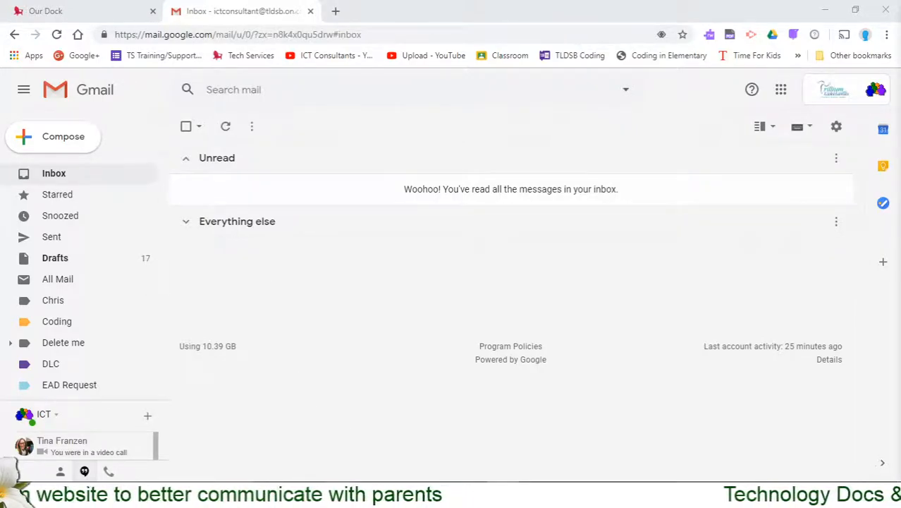
# Step: Bring up both test compose windows and give the message from the personal Gmail account the subject "GMAIL" and body "TEST"
pyautogui.moveTo(341, 502)
pyautogui.click(443, 439)
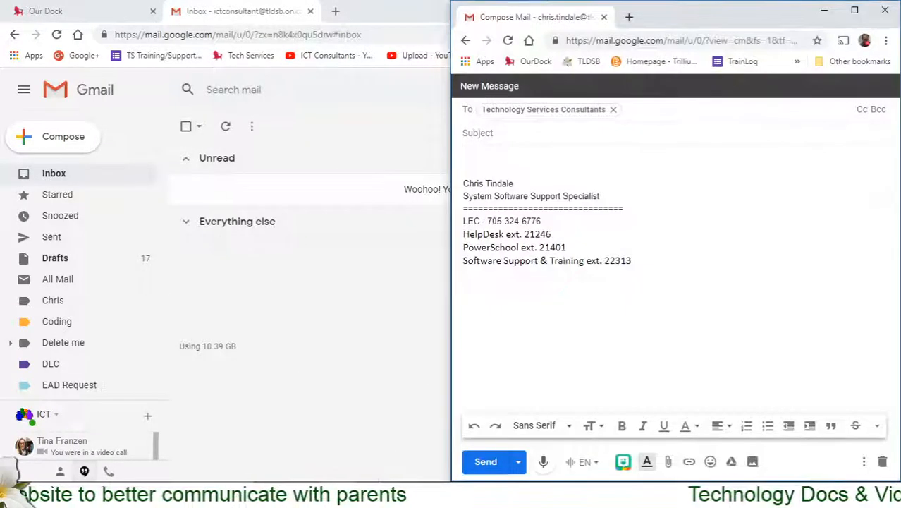
pyautogui.moveTo(372, 502)
pyautogui.click(424, 438)
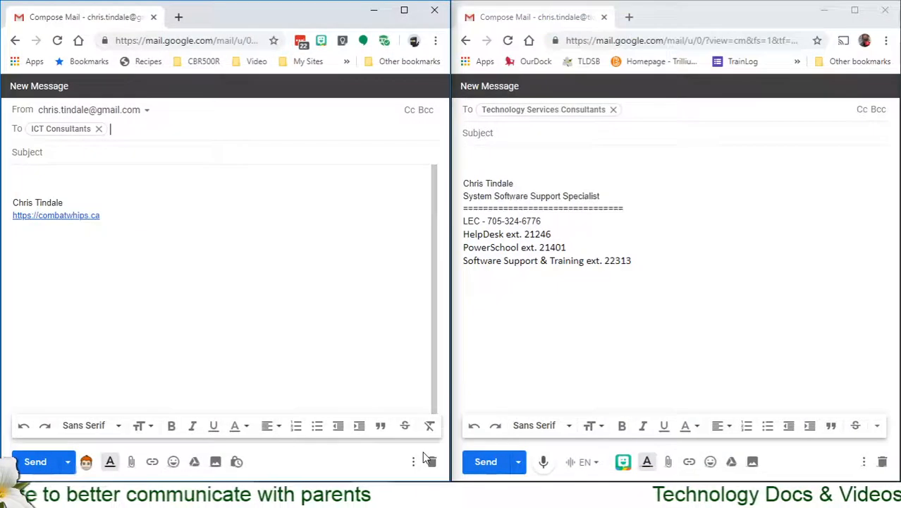
pyautogui.click(73, 151)
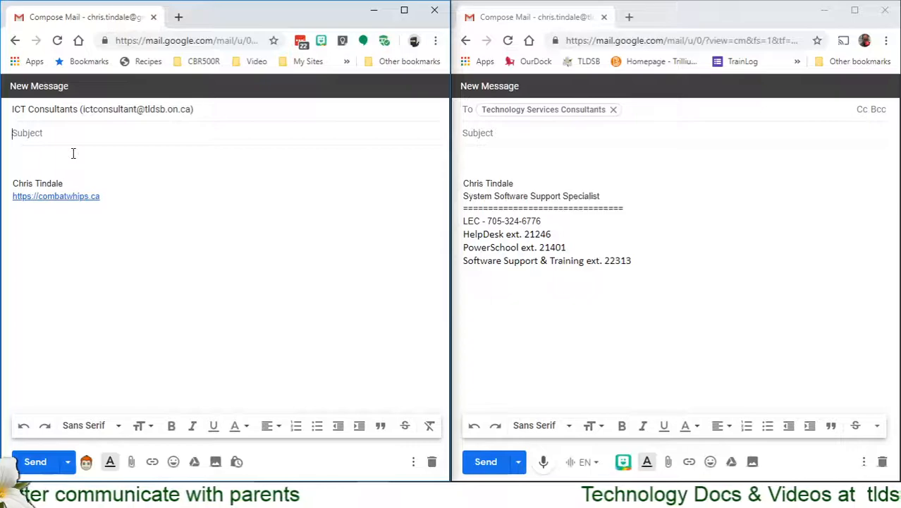
pyautogui.press('Tab')
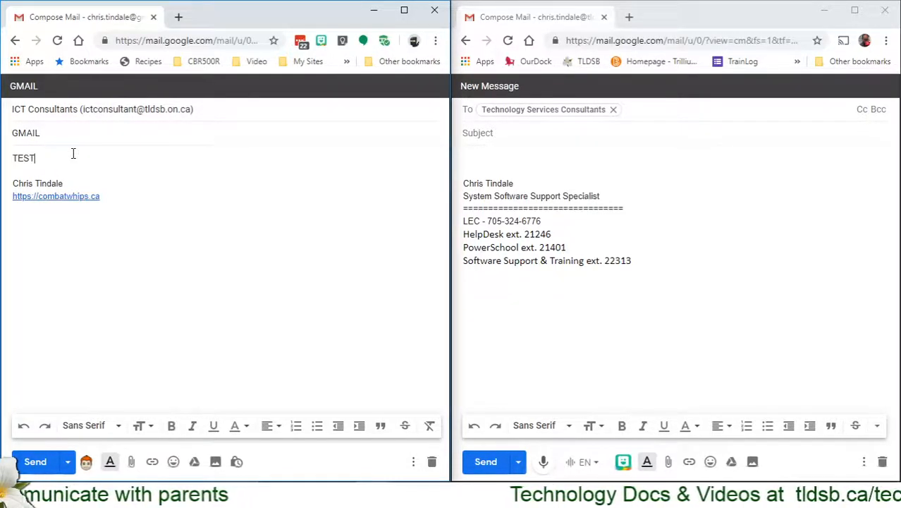
# Step: Give the test message from the TLDSB account the subject "TLDSB account", with its spelling corrected, and the body "test"
pyautogui.click(510, 144)
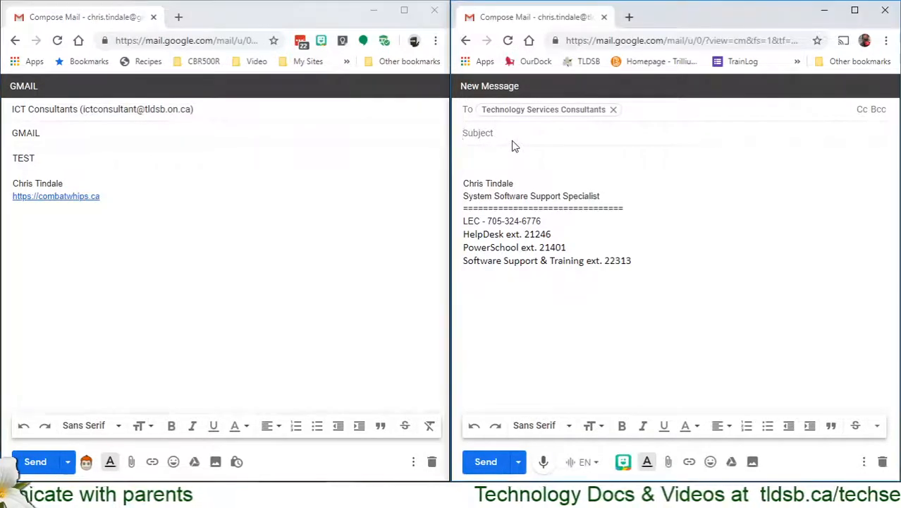
pyautogui.write('TLDSB')
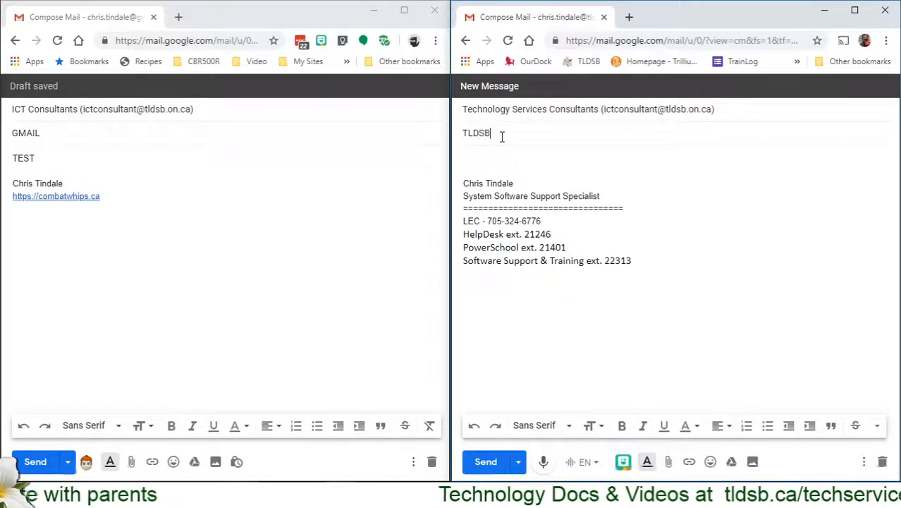
pyautogui.write(' accoutn')
pyautogui.press('Tab')
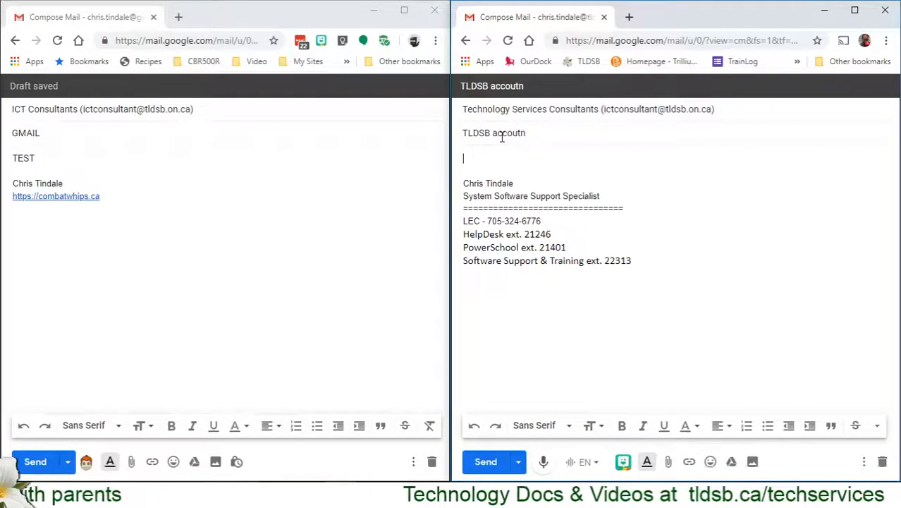
pyautogui.write('test')
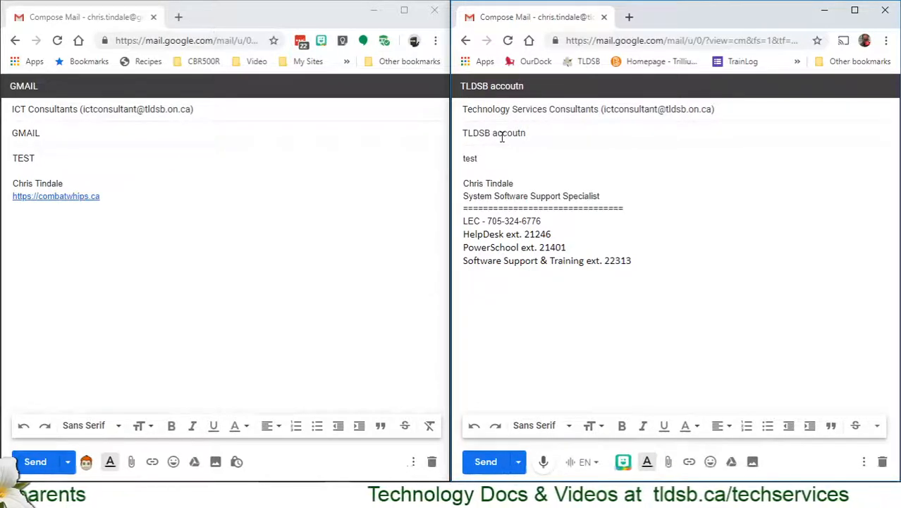
pyautogui.doubleClick(502, 134)
pyautogui.rightClick(517, 136)
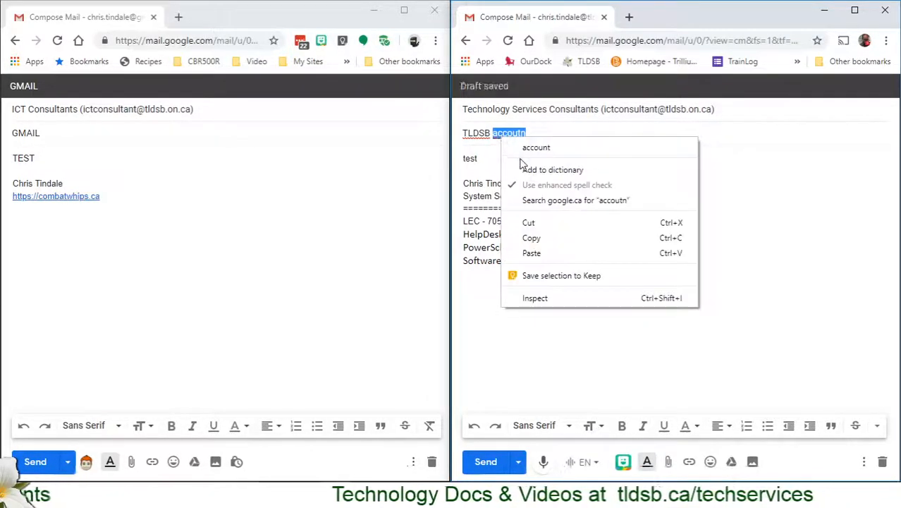
pyautogui.click(522, 151)
pyautogui.click(521, 166)
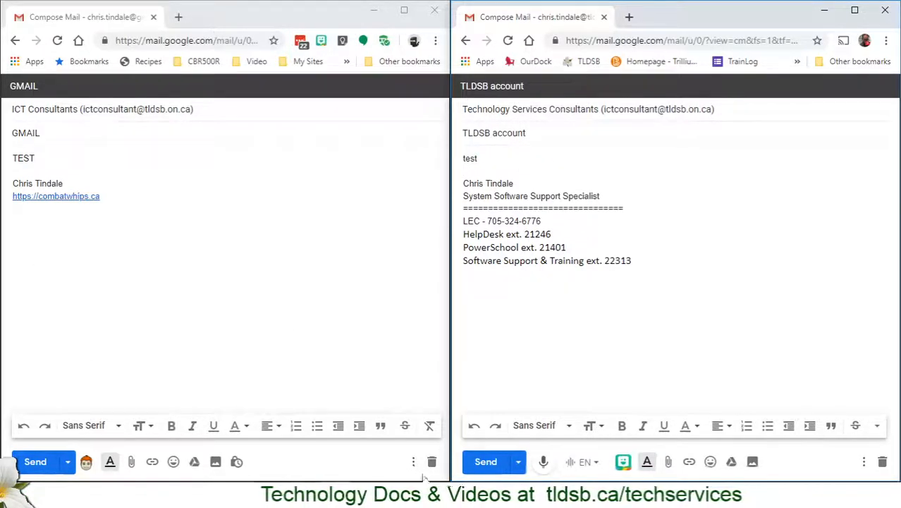
# Step: Send both test messages and clear the two compose windows away from the ICT Consultants inbox
pyautogui.click(481, 462)
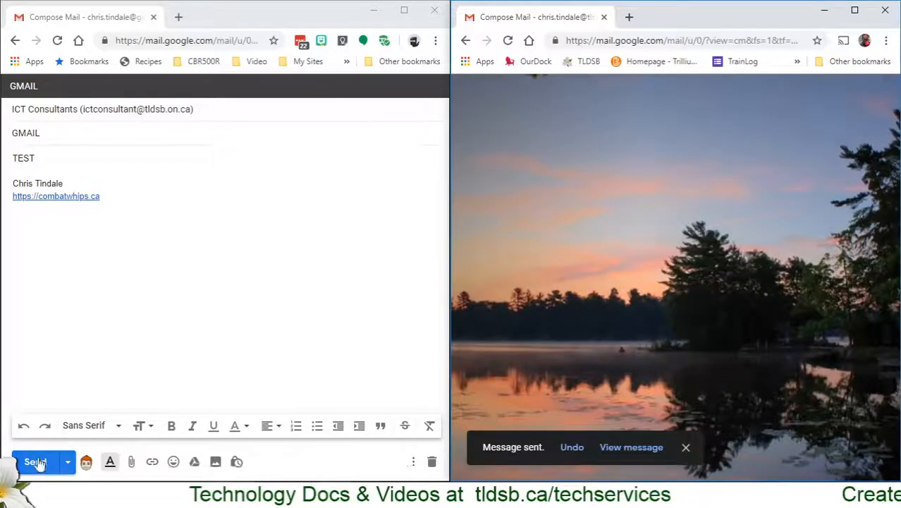
pyautogui.click(37, 463)
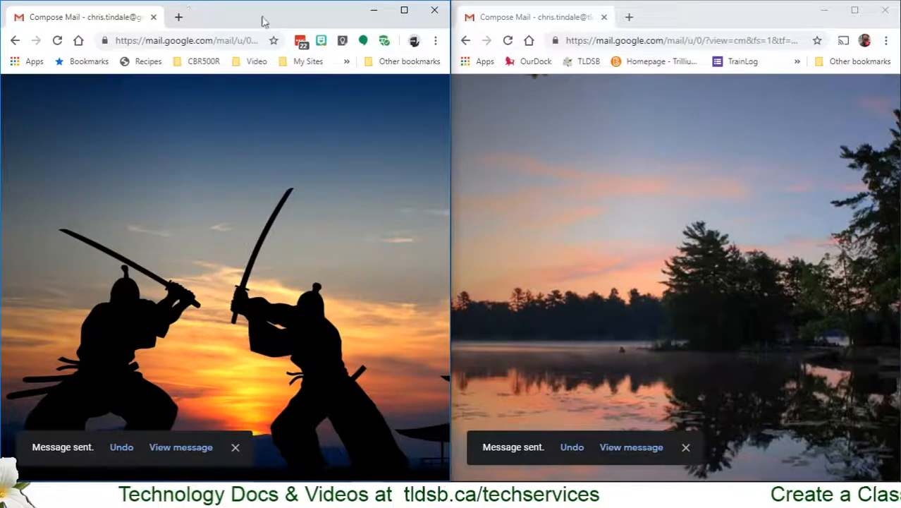
pyautogui.moveTo(307, 19); pyautogui.dragTo(406, 38)
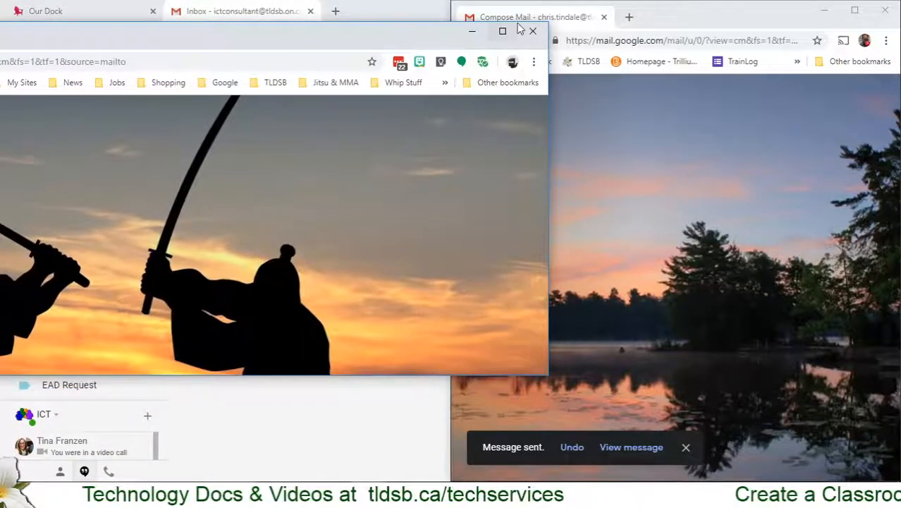
pyautogui.click(531, 33)
pyautogui.moveTo(675, 23); pyautogui.dragTo(687, 51)
pyautogui.click(720, 61)
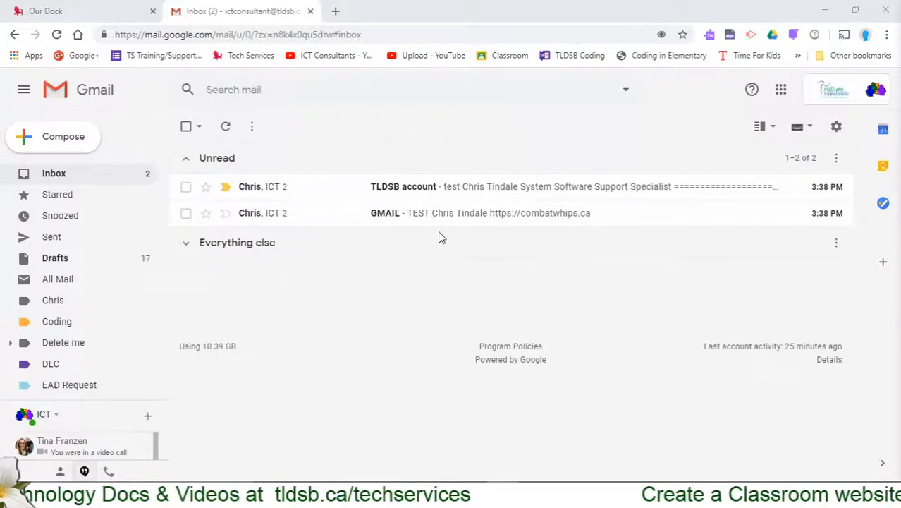
# Step: Open the "GMAIL" conversation, check the automatic reply sent to the outside account, and return to the inbox
pyautogui.click(366, 219)
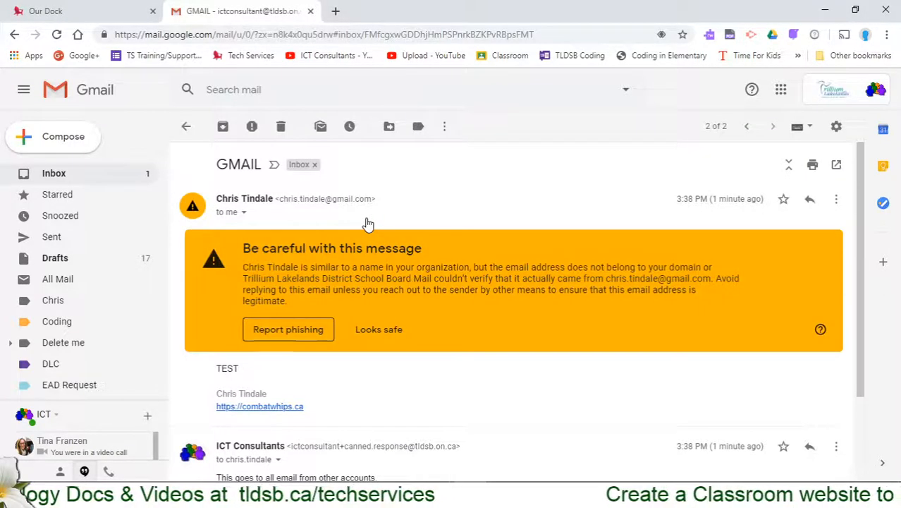
pyautogui.scroll(-2, 368, 224)
pyautogui.moveTo(226, 364); pyautogui.dragTo(424, 364)
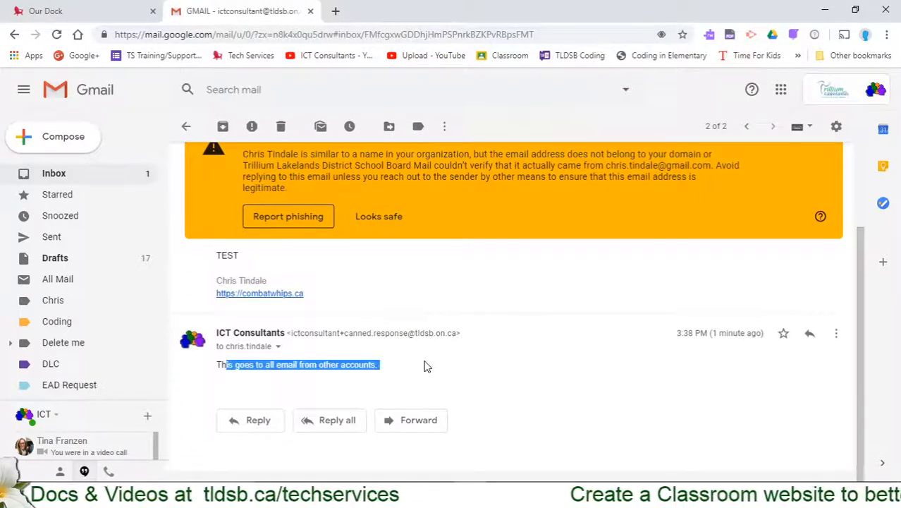
pyautogui.click(418, 370)
pyautogui.scroll(2, 421, 372)
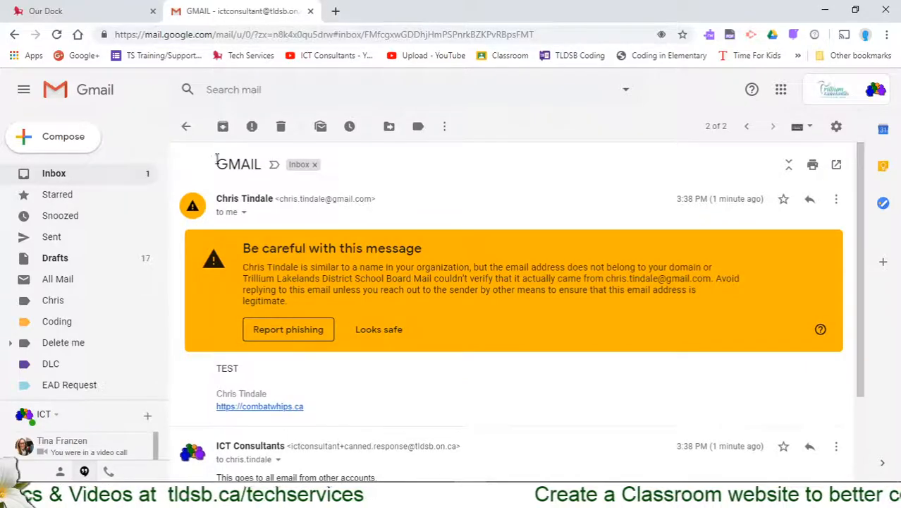
pyautogui.click(186, 128)
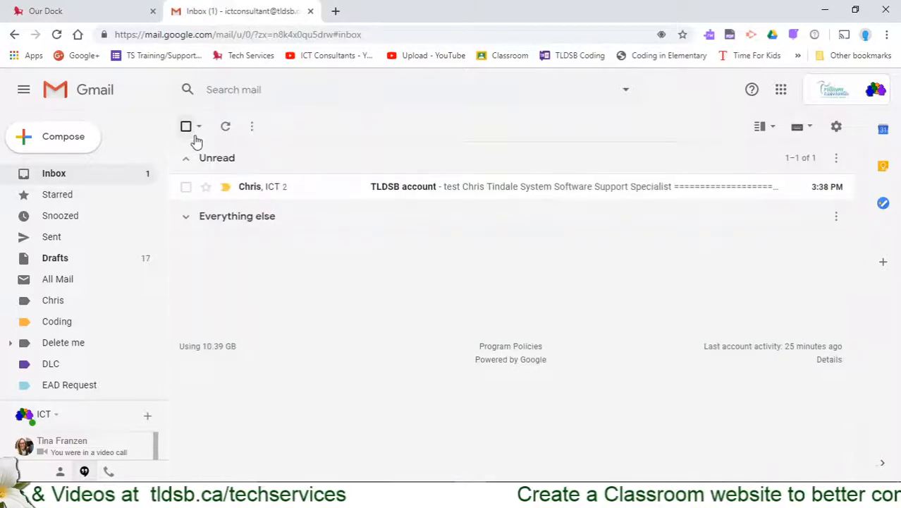
# Step: Check the automatic reply in the "TLDSB account" conversation, then return to the inbox and collapse the Unread section
pyautogui.click(318, 195)
pyautogui.scroll(-3, 237, 238)
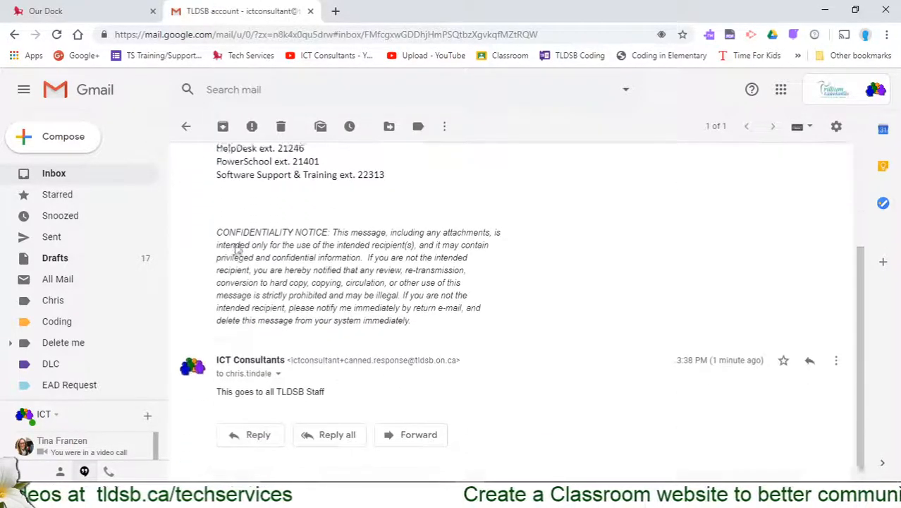
pyautogui.moveTo(231, 379); pyautogui.dragTo(359, 382)
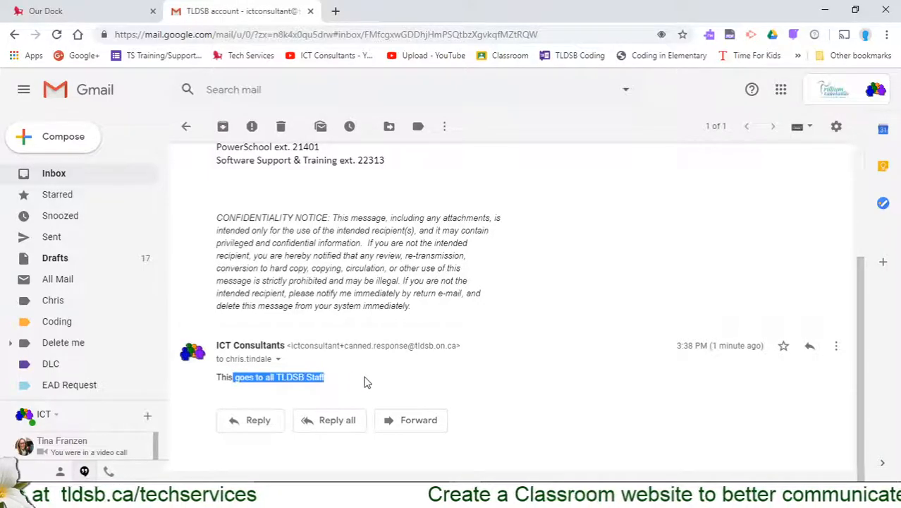
pyautogui.click(382, 400)
pyautogui.click(193, 136)
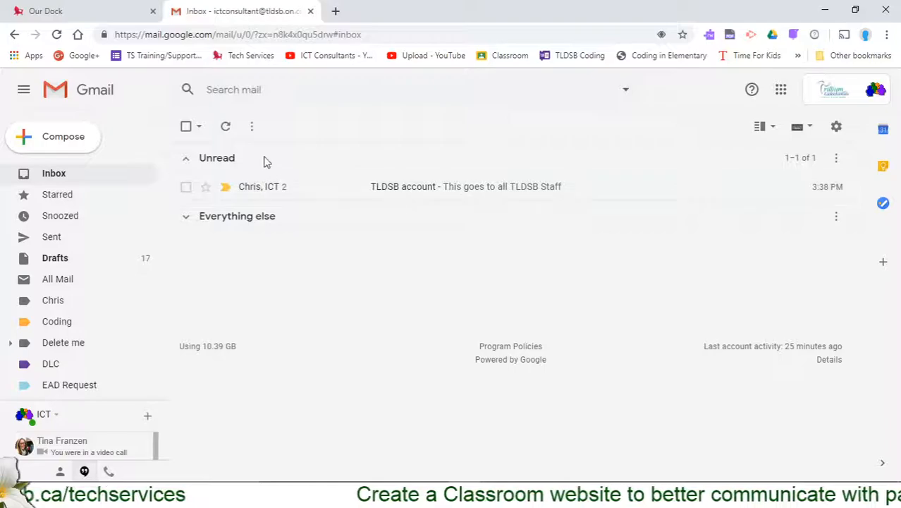
pyautogui.click(215, 160)
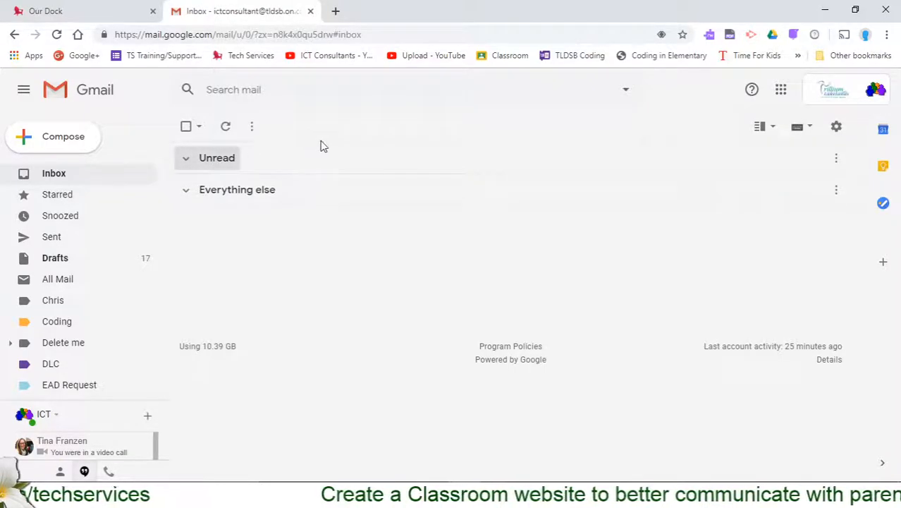